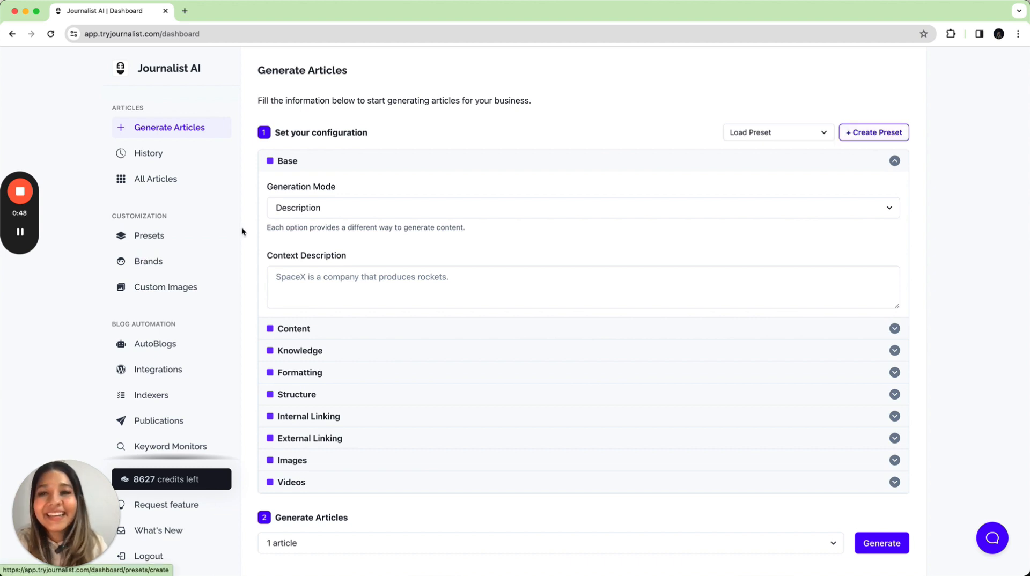
Step: Open the form for creating a new preset
{"action": "left_click", "coordinate": [150, 234]}
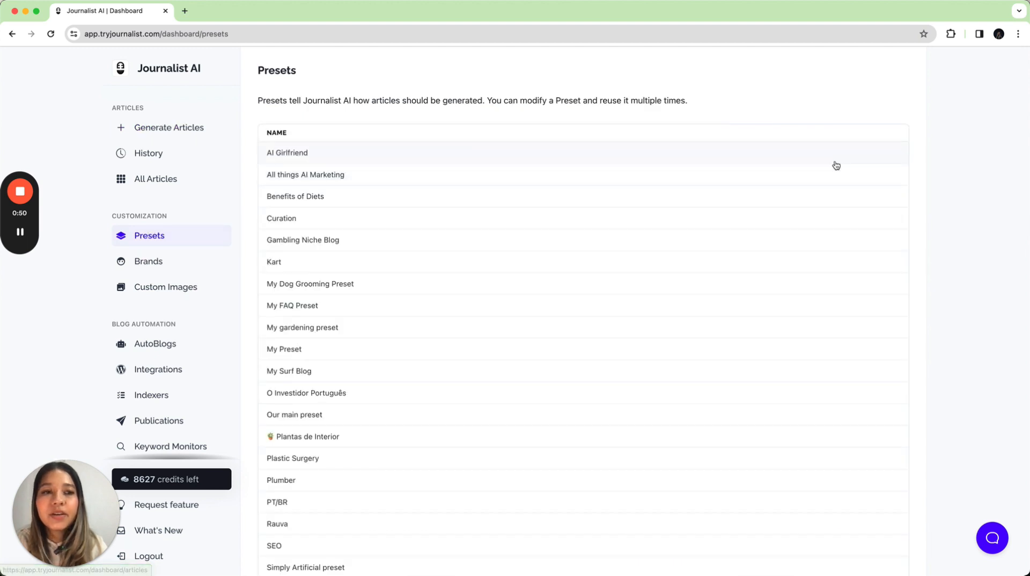
{"action": "scroll", "coordinate": [851, 183], "scroll_direction": "down", "scroll_amount": 3}
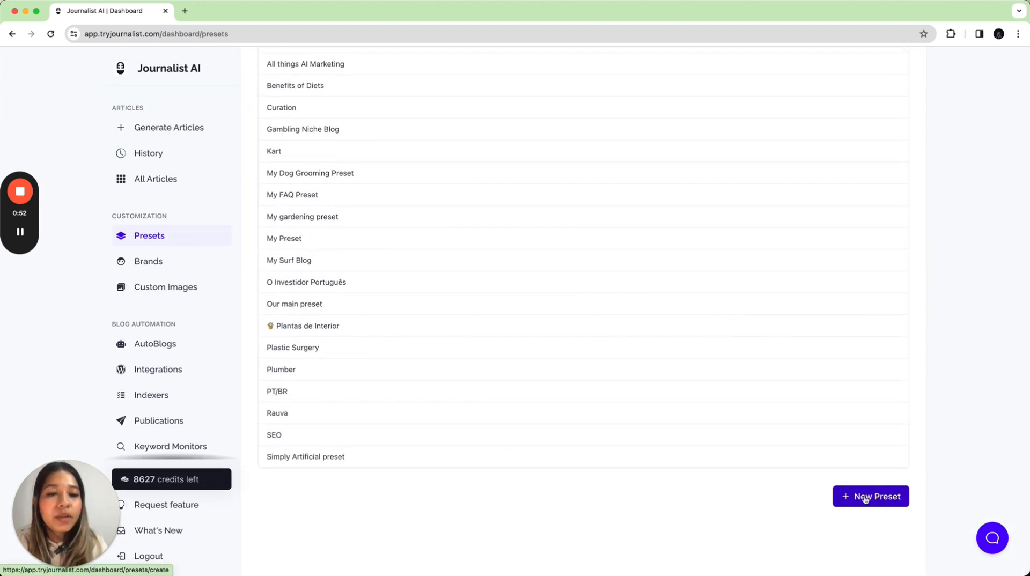
{"action": "left_click", "coordinate": [864, 497]}
Step: Name the new preset "Simply Artificial Preset 2"
{"action": "left_click", "coordinate": [323, 150]}
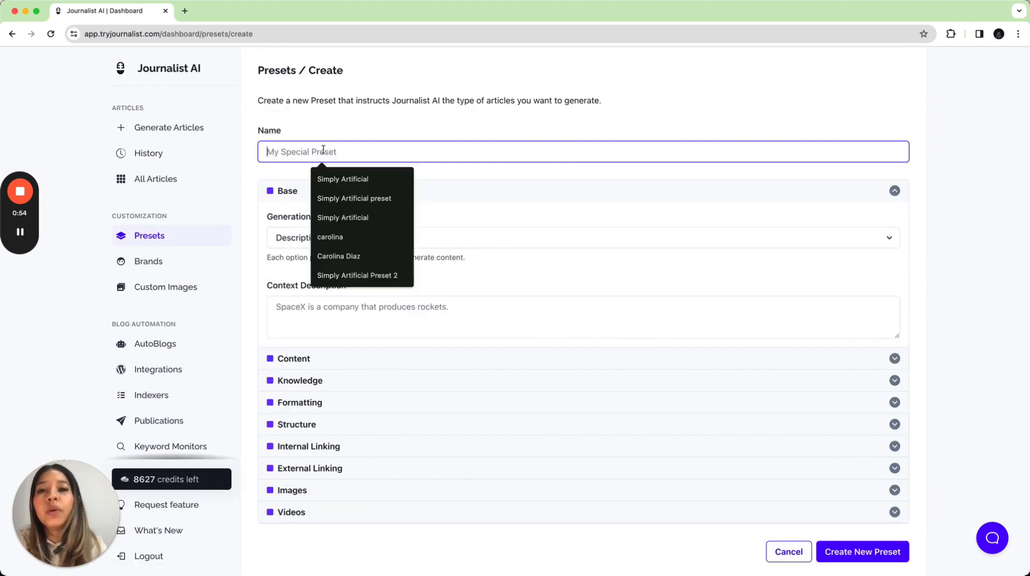
{"action": "left_click", "coordinate": [363, 181]}
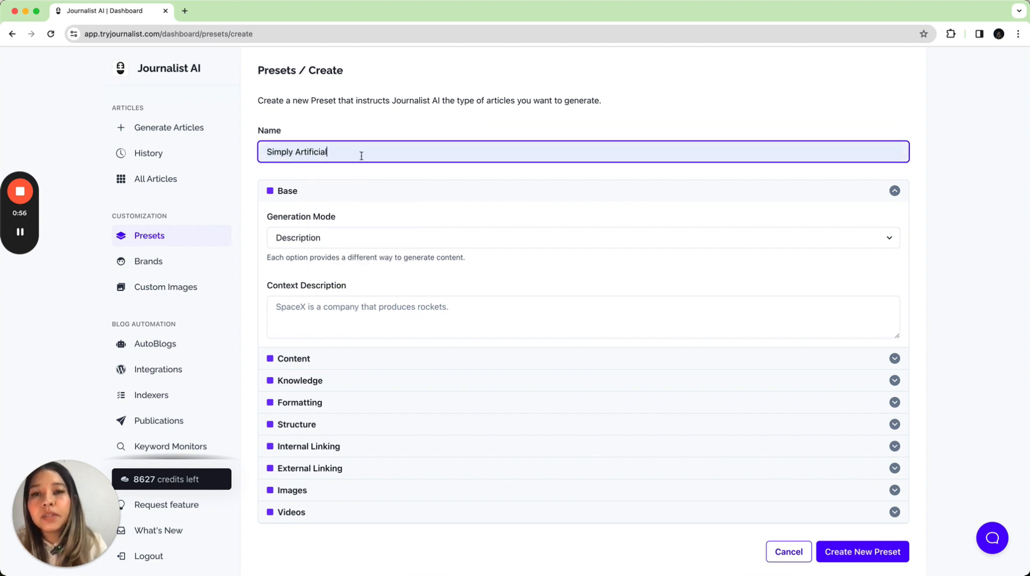
{"action": "type", "text": "Preset 1"}
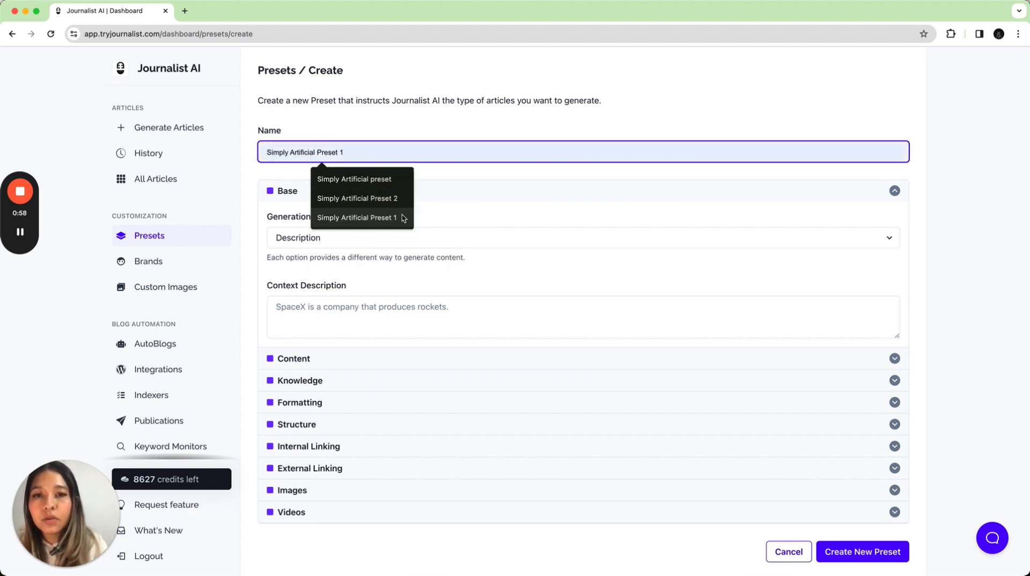
{"action": "left_click", "coordinate": [397, 199]}
{"action": "left_click", "coordinate": [397, 168]}
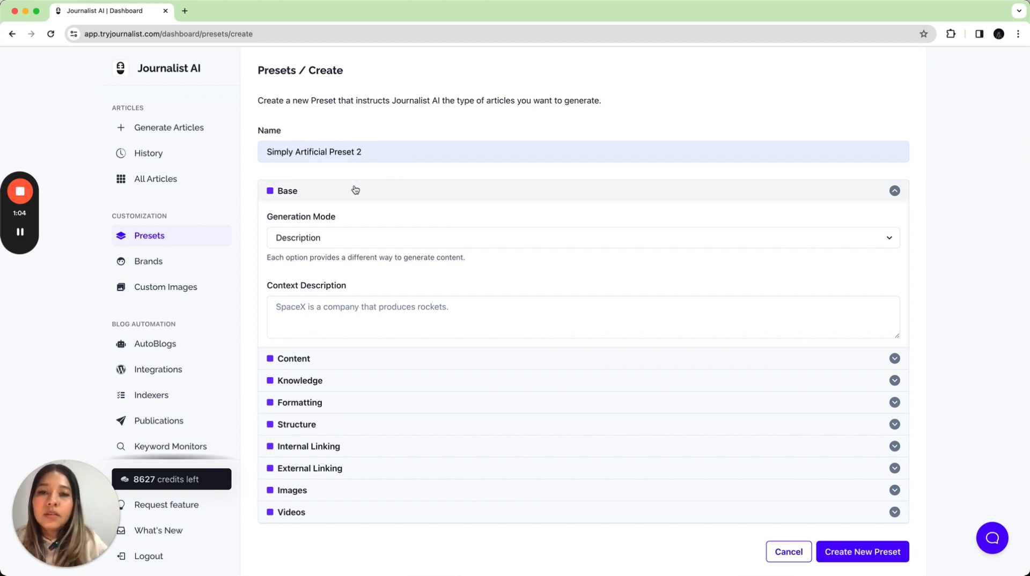
Step: Try the Keywords and Titles generation modes and return the generation mode to Description
{"action": "left_click", "coordinate": [329, 241]}
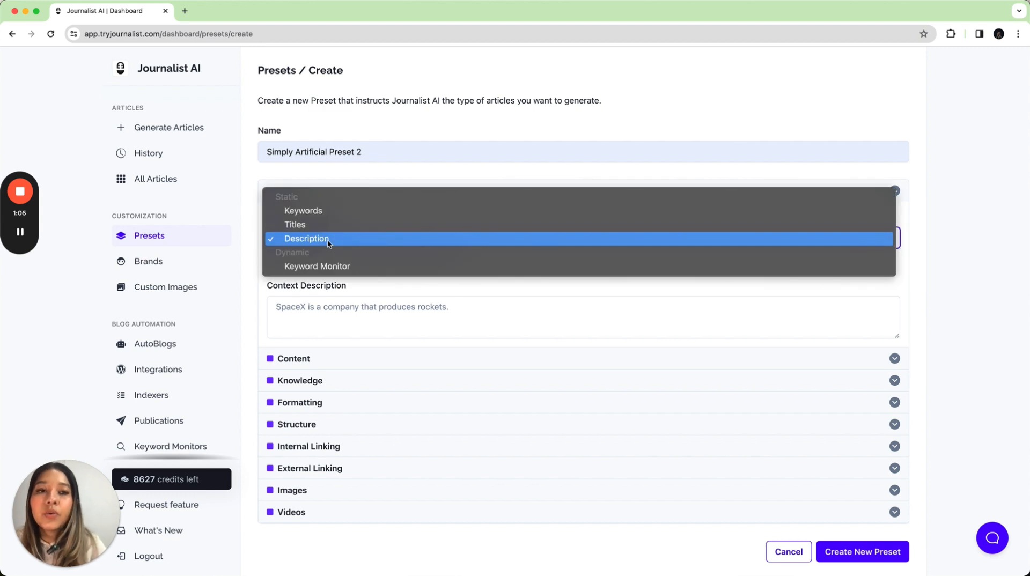
{"action": "left_click", "coordinate": [360, 184]}
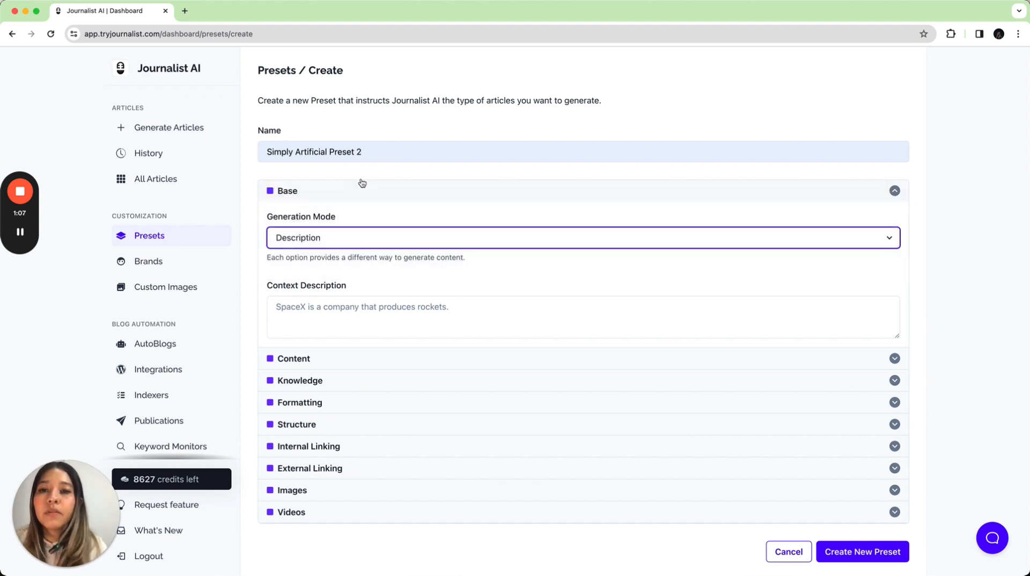
{"action": "left_click", "coordinate": [306, 242]}
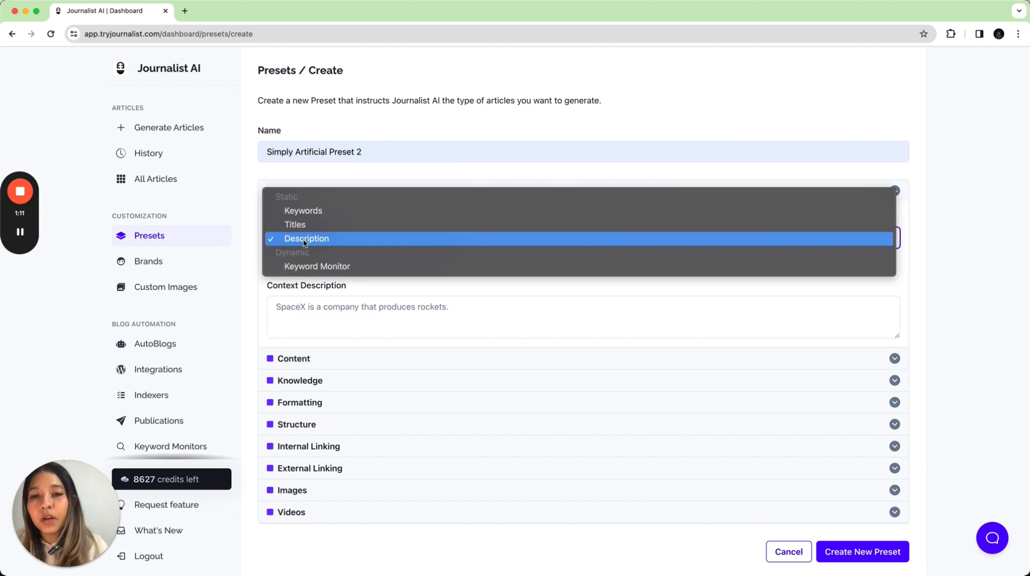
{"action": "left_click", "coordinate": [323, 210]}
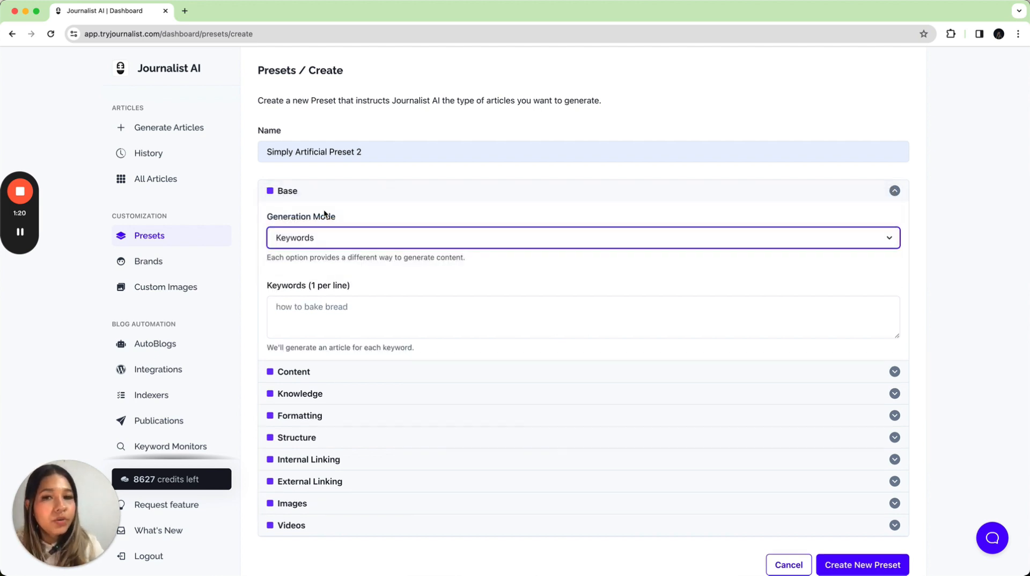
{"action": "left_click", "coordinate": [307, 244]}
{"action": "left_click", "coordinate": [310, 254]}
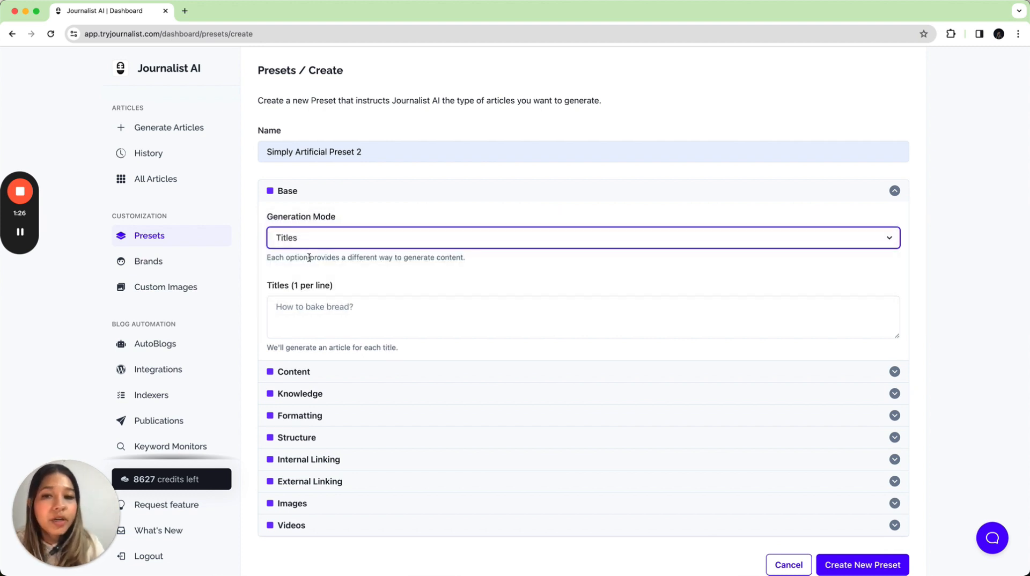
{"action": "left_click", "coordinate": [311, 245]}
{"action": "left_click", "coordinate": [314, 256]}
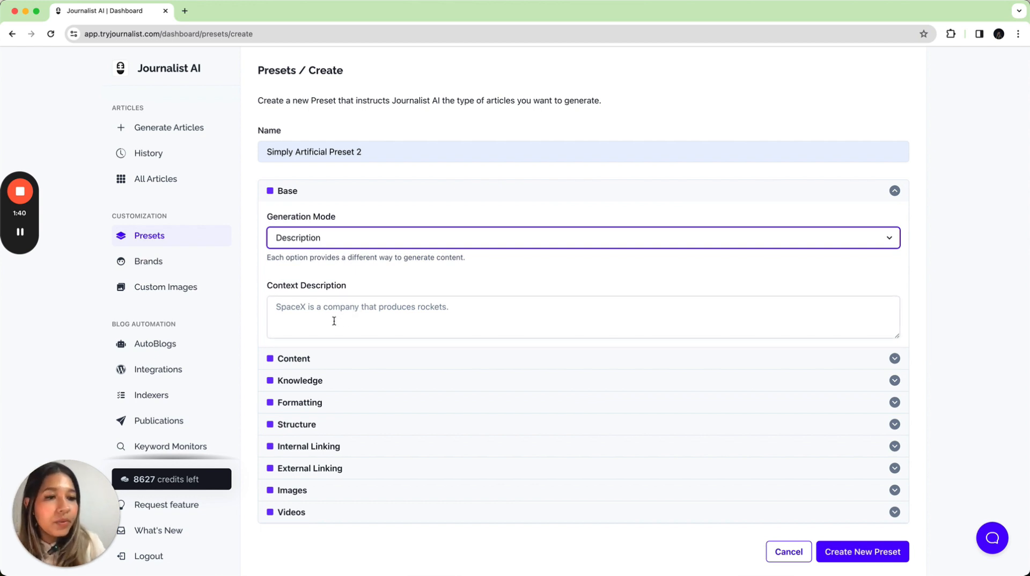
Step: Enter the context description "Explore how AI can enhance various contents formats such as videos, podcast, blogs posts, and social media"
{"action": "left_click", "coordinate": [311, 305]}
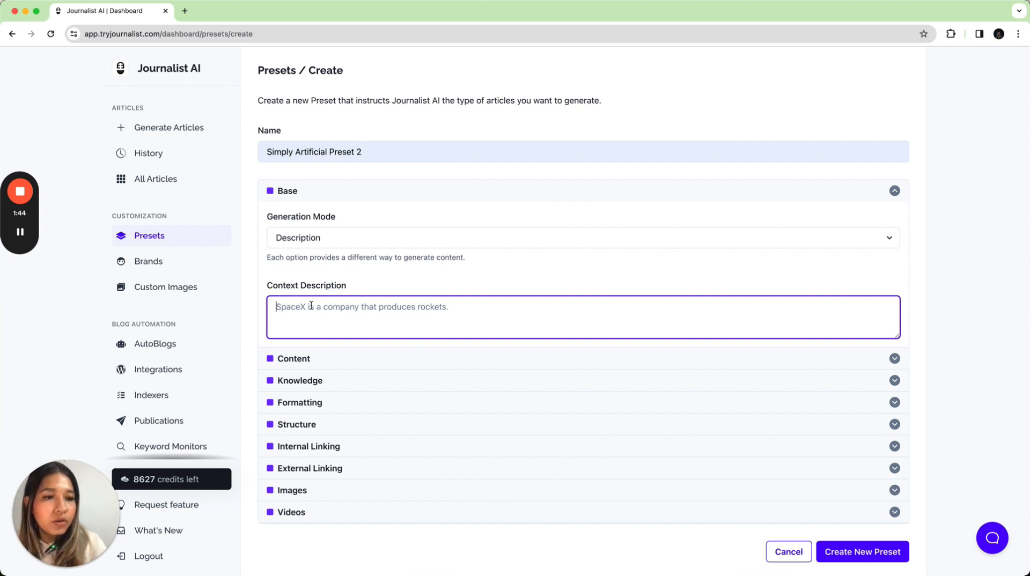
{"action": "type", "text": "Explore"}
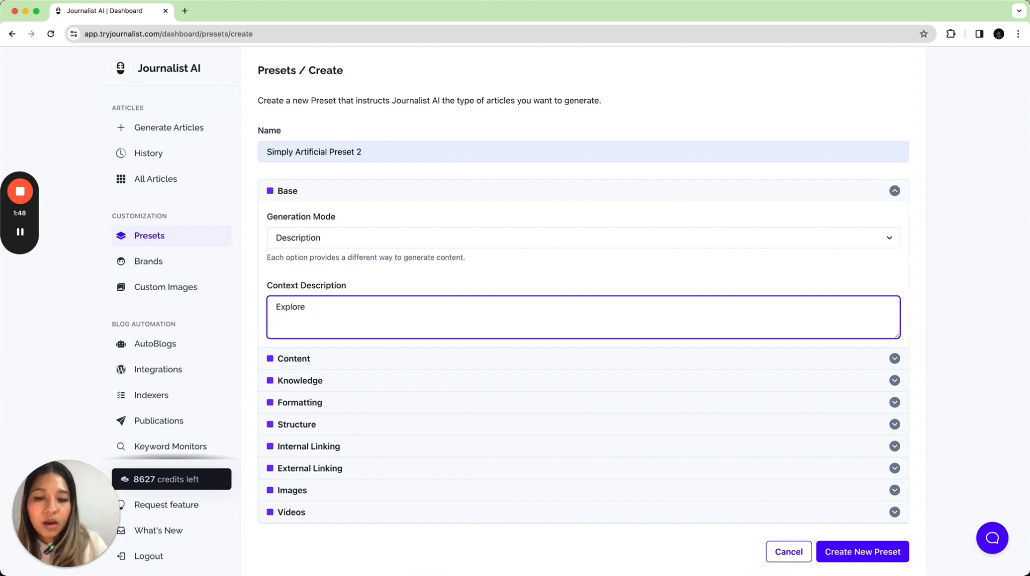
{"action": "type", "text": " how AI"}
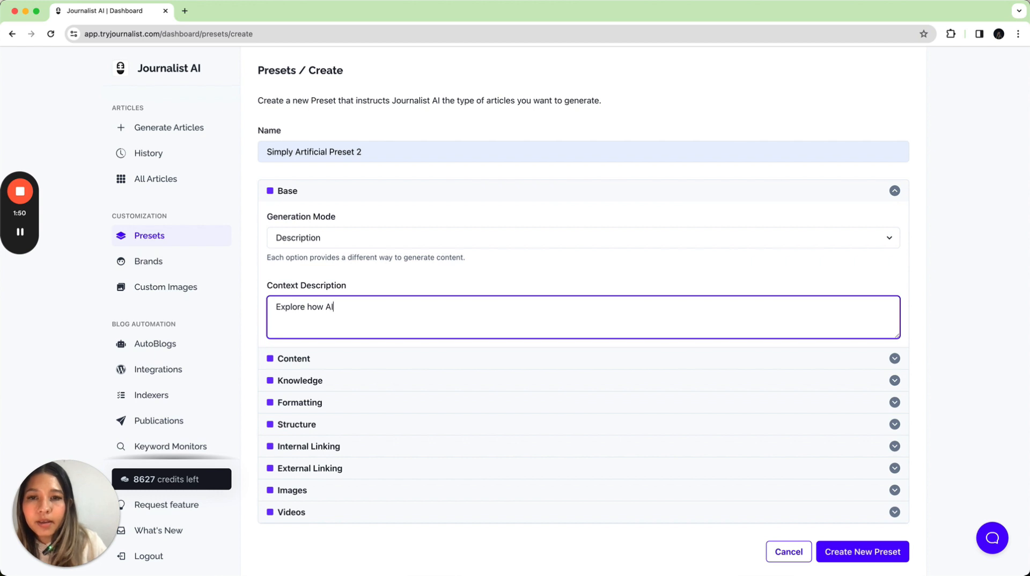
{"action": "type", "text": " ca"}
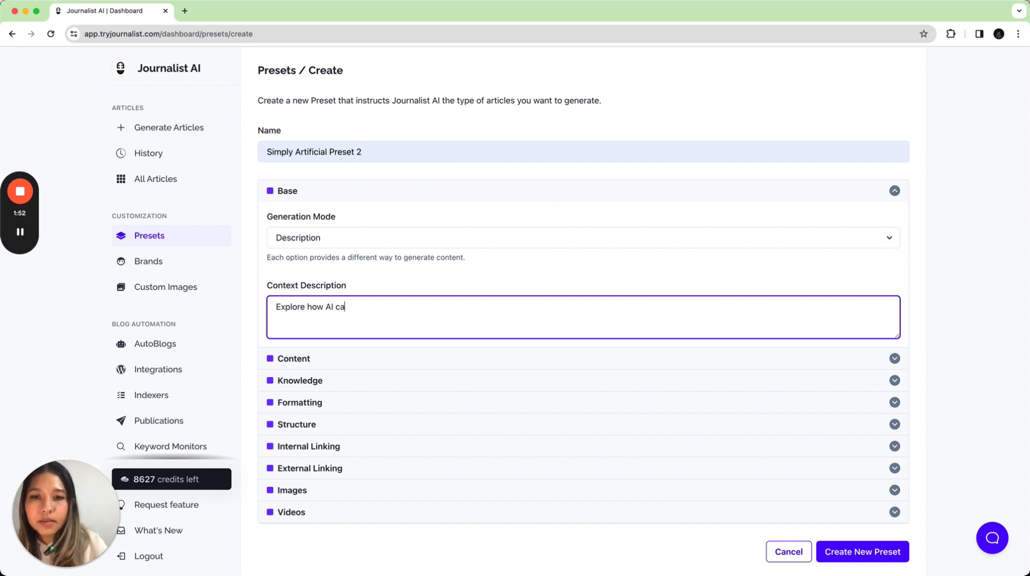
{"action": "type", "text": "n enhance  various contents formats such as videos, podcast, blogs posts, and social media"}
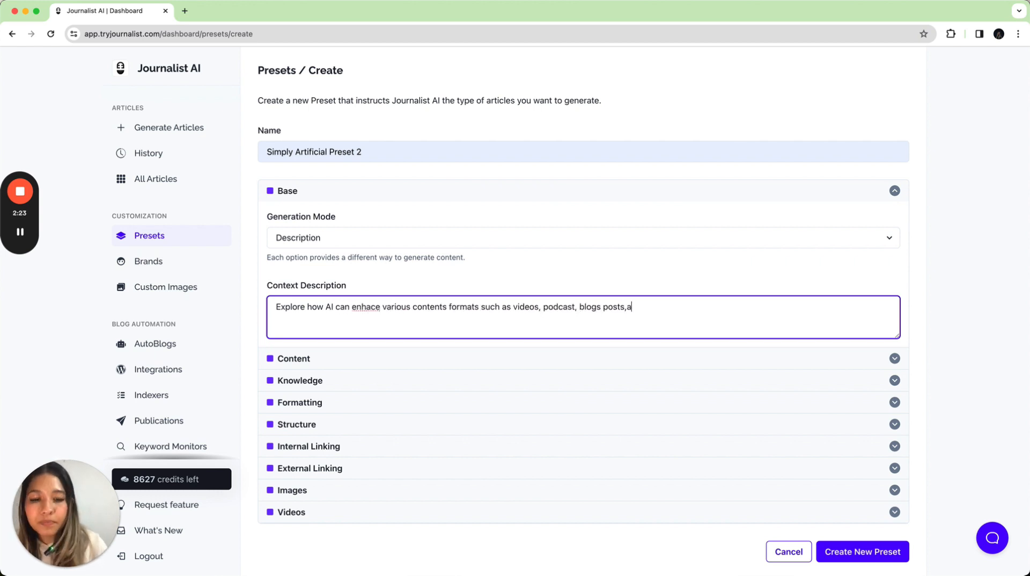
{"action": "left_click", "coordinate": [376, 308]}
{"action": "key", "text": "BackSpace"}
{"action": "type", "text": "nce"}
{"action": "left_click", "coordinate": [392, 307]}
{"action": "key", "text": "BackSpace"}
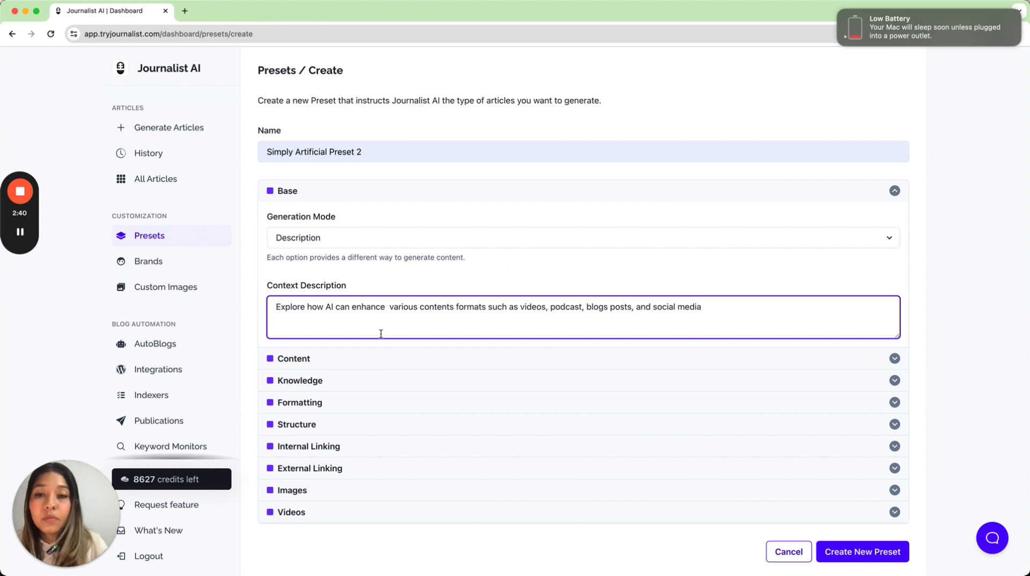
Step: Expand the Content settings and review the available language and target country options
{"action": "left_click", "coordinate": [320, 360]}
{"action": "scroll", "coordinate": [395, 233], "scroll_direction": "down", "scroll_amount": 2}
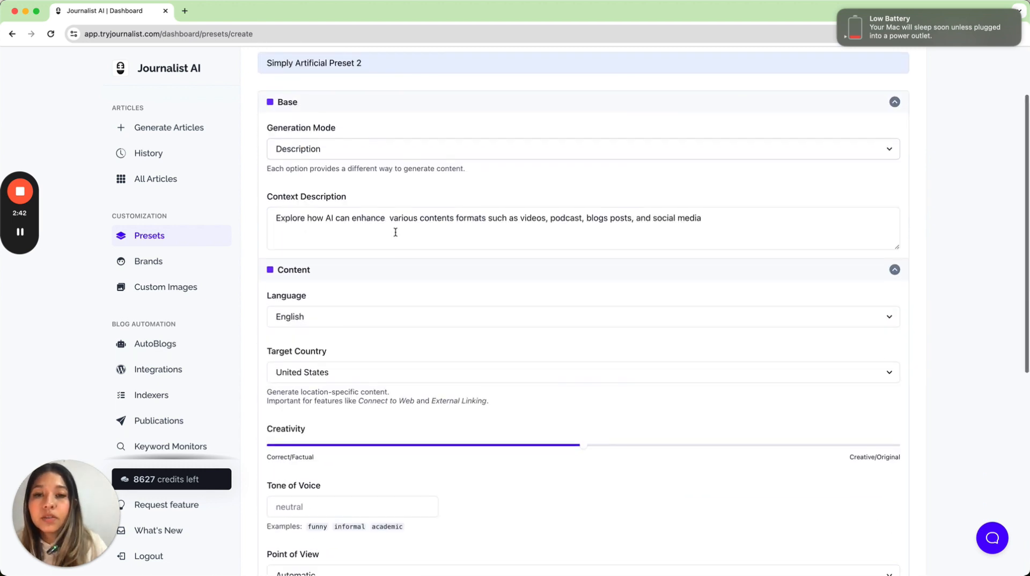
{"action": "left_click", "coordinate": [315, 320]}
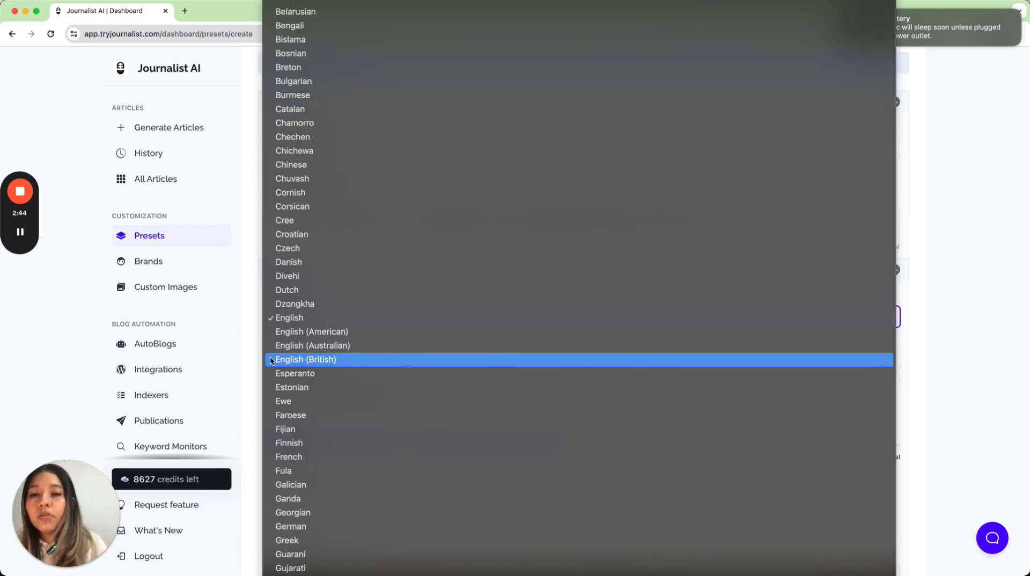
{"action": "left_click", "coordinate": [256, 303]}
{"action": "left_click", "coordinate": [343, 371]}
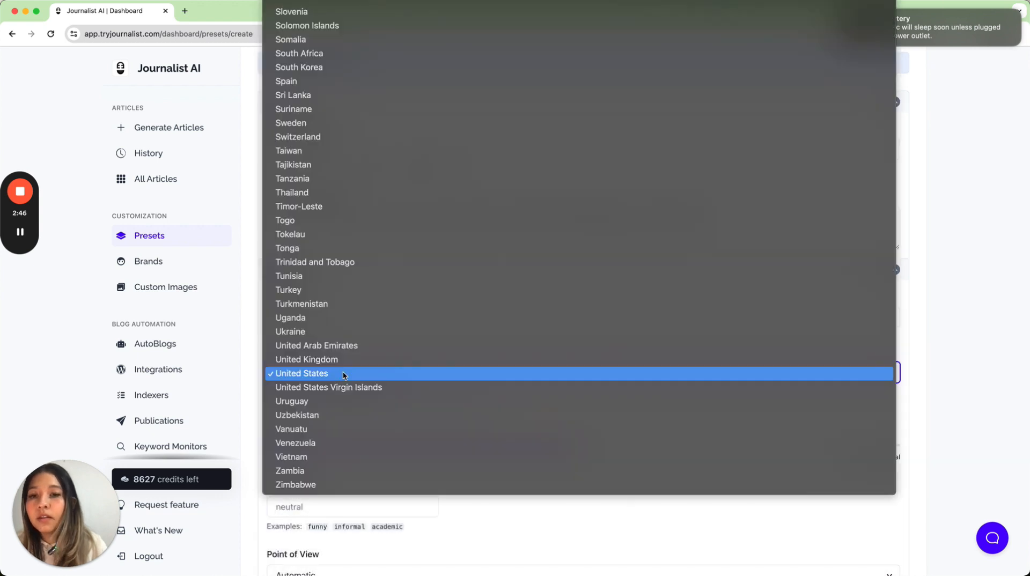
{"action": "left_click", "coordinate": [249, 249]}
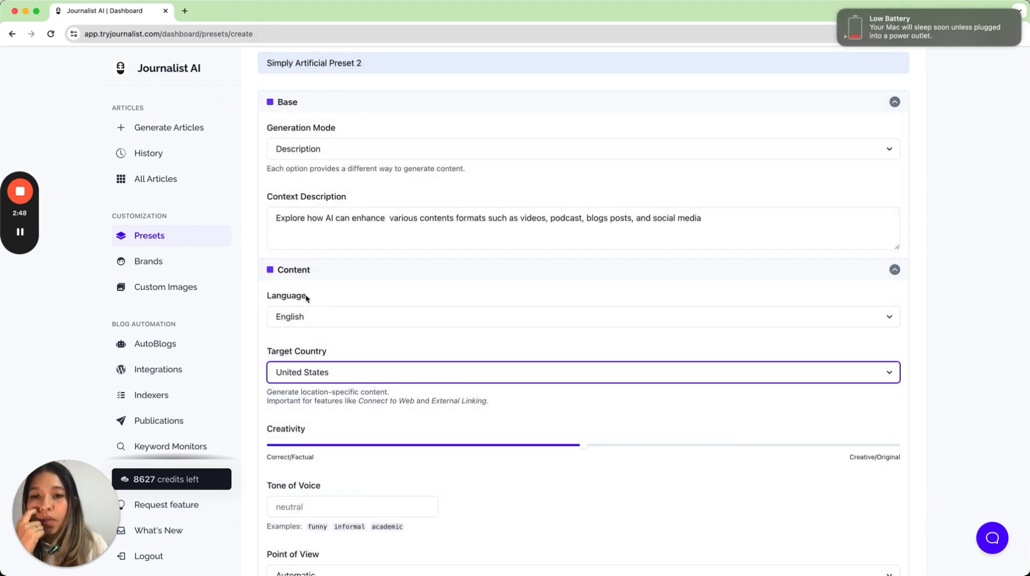
{"action": "left_click", "coordinate": [345, 322]}
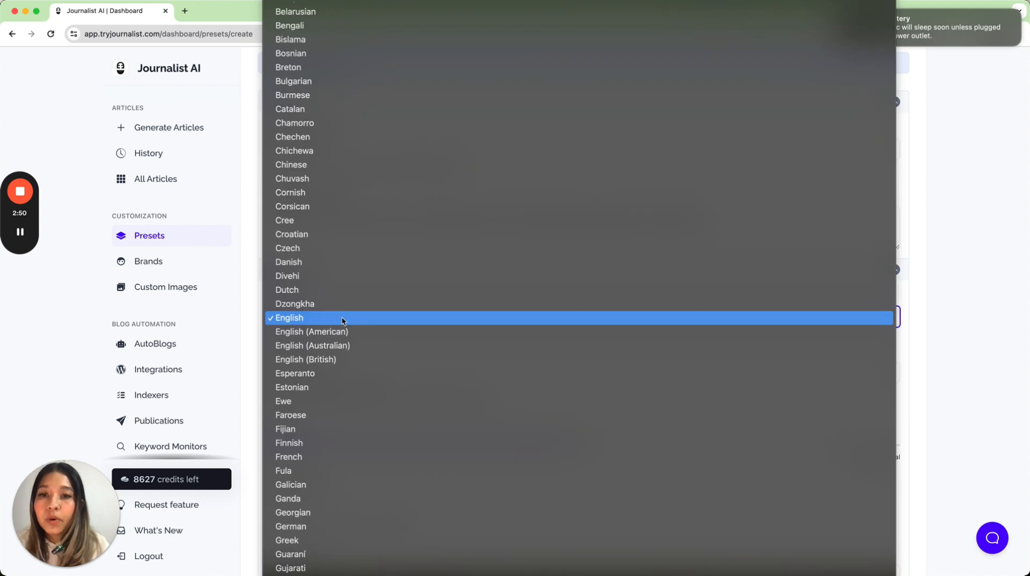
{"action": "left_click", "coordinate": [255, 266]}
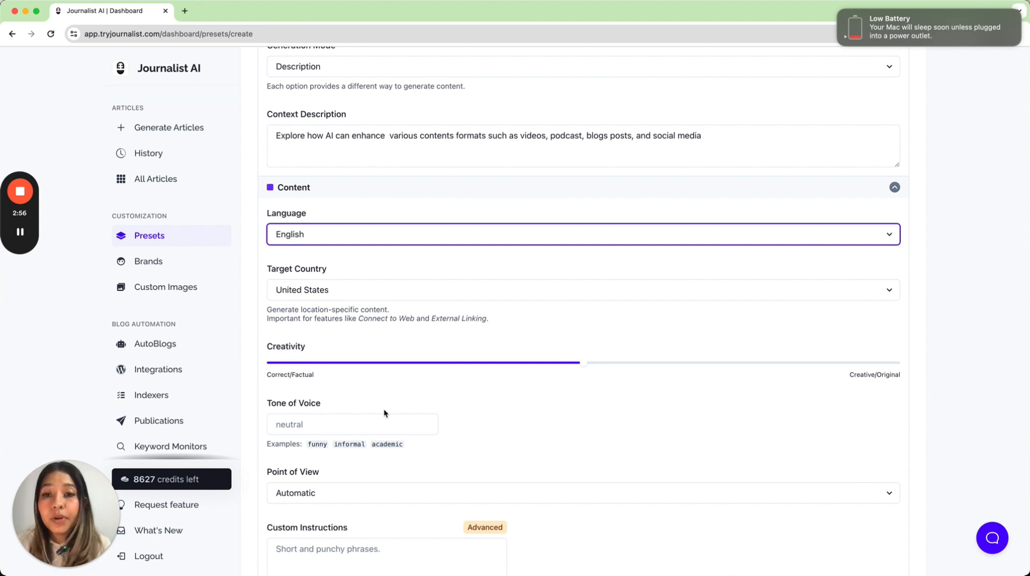
Step: Lower the creativity slightly toward Correct/Factual and set the tone of voice to neutral
{"action": "left_click", "coordinate": [585, 370]}
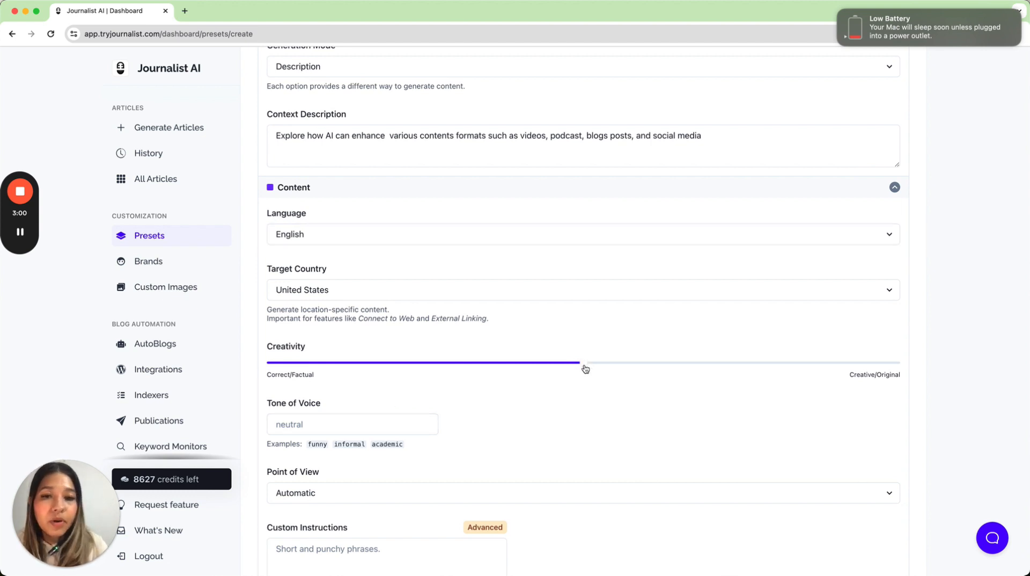
{"action": "left_click_drag", "start_coordinate": [586, 370], "coordinate": [549, 359]}
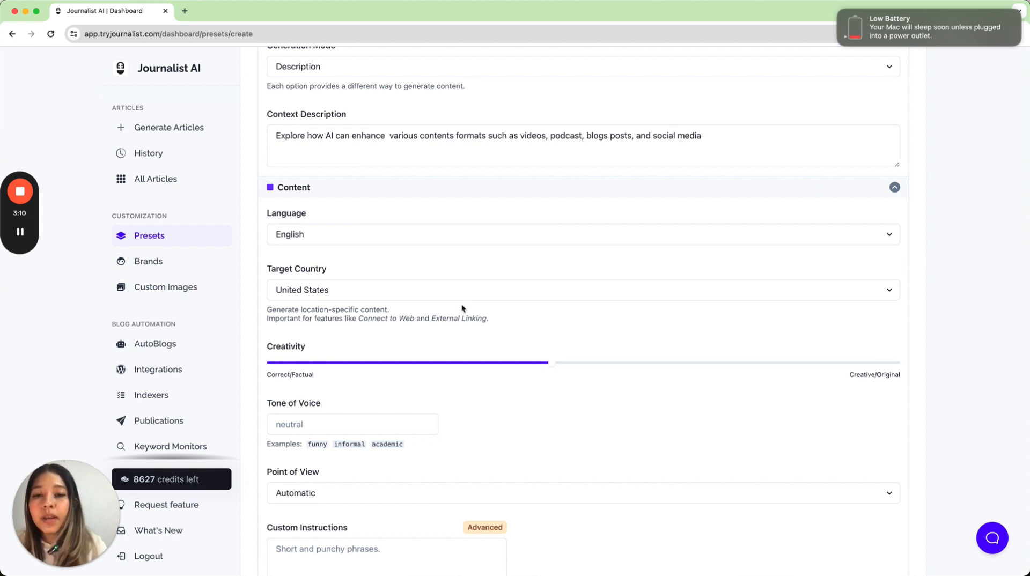
{"action": "scroll", "coordinate": [461, 304], "scroll_direction": "down", "scroll_amount": 3}
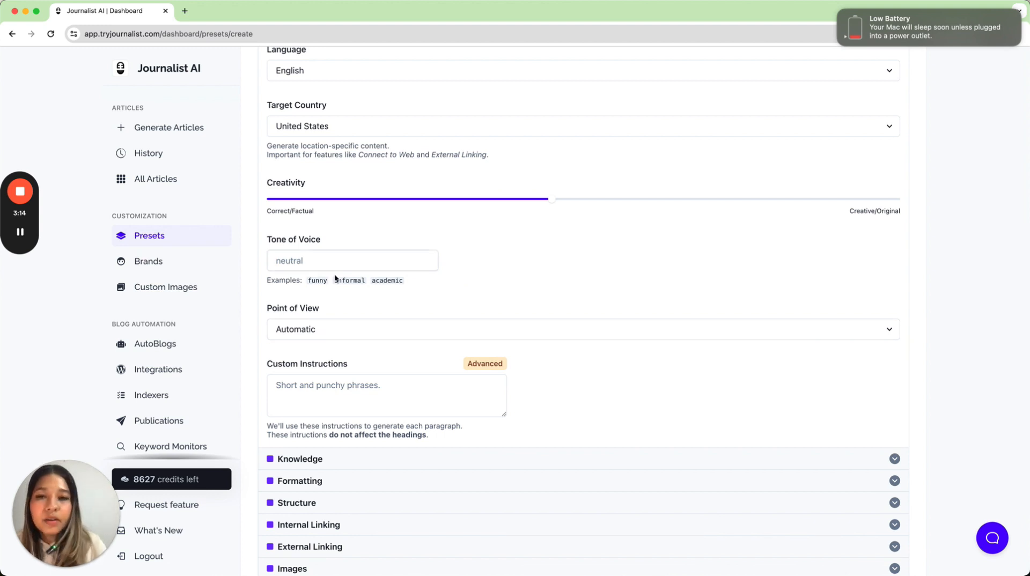
{"action": "left_click", "coordinate": [327, 261]}
{"action": "type", "text": "ne"}
{"action": "left_click", "coordinate": [341, 287]}
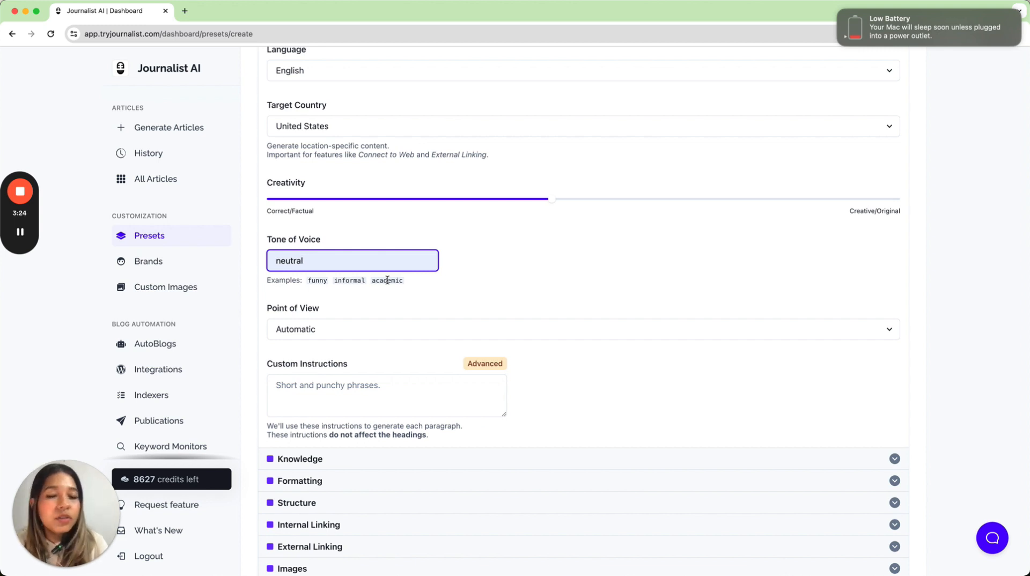
Step: Review the available point of view options for the content, keeping Automatic selected
{"action": "right_click", "coordinate": [415, 309]}
{"action": "left_click", "coordinate": [415, 309]}
{"action": "left_click", "coordinate": [391, 309]}
{"action": "scroll", "coordinate": [391, 309], "scroll_direction": "down", "scroll_amount": 1}
{"action": "scroll", "coordinate": [391, 311], "scroll_direction": "down", "scroll_amount": 1}
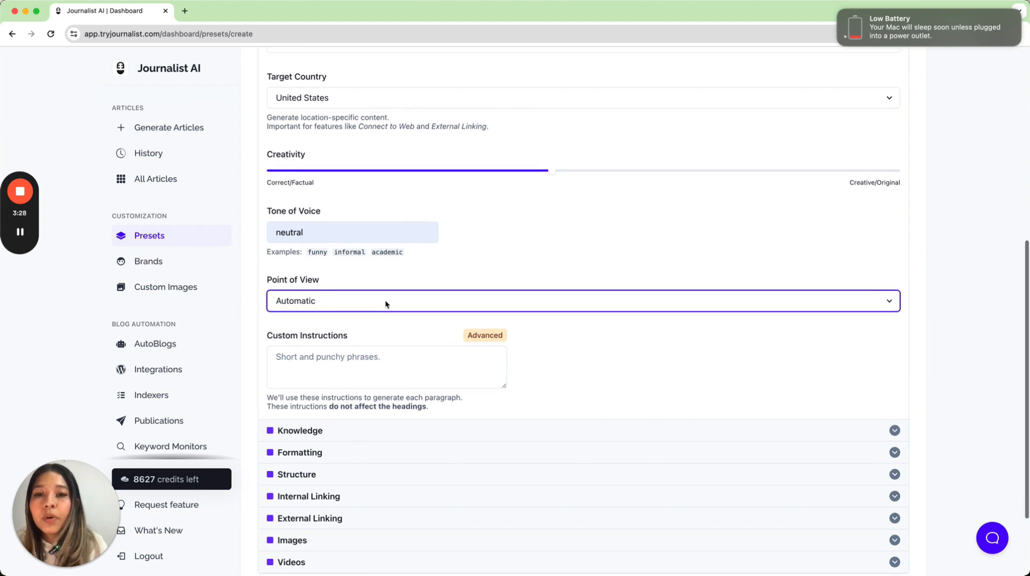
{"action": "left_click", "coordinate": [385, 303]}
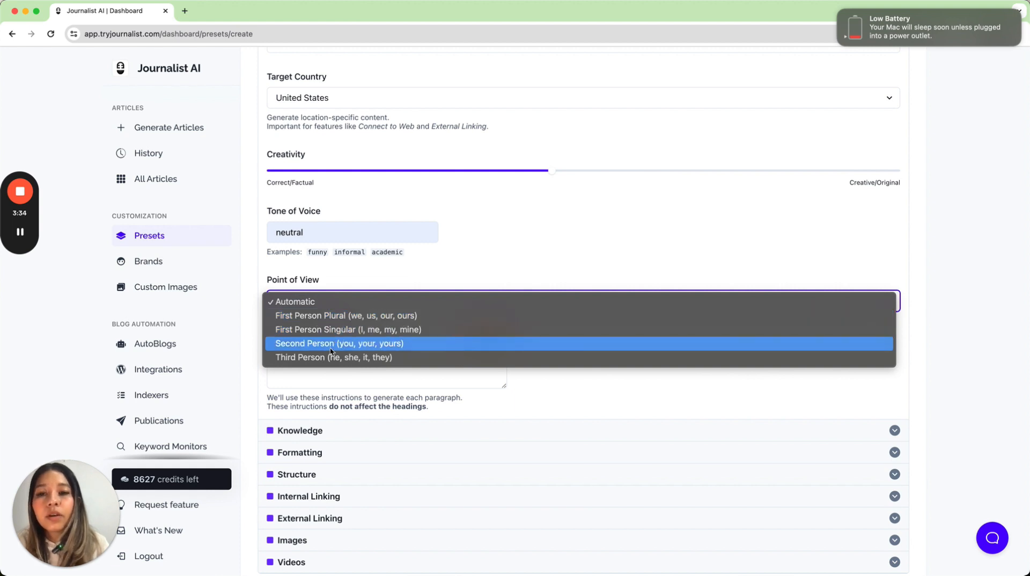
{"action": "left_click", "coordinate": [473, 254]}
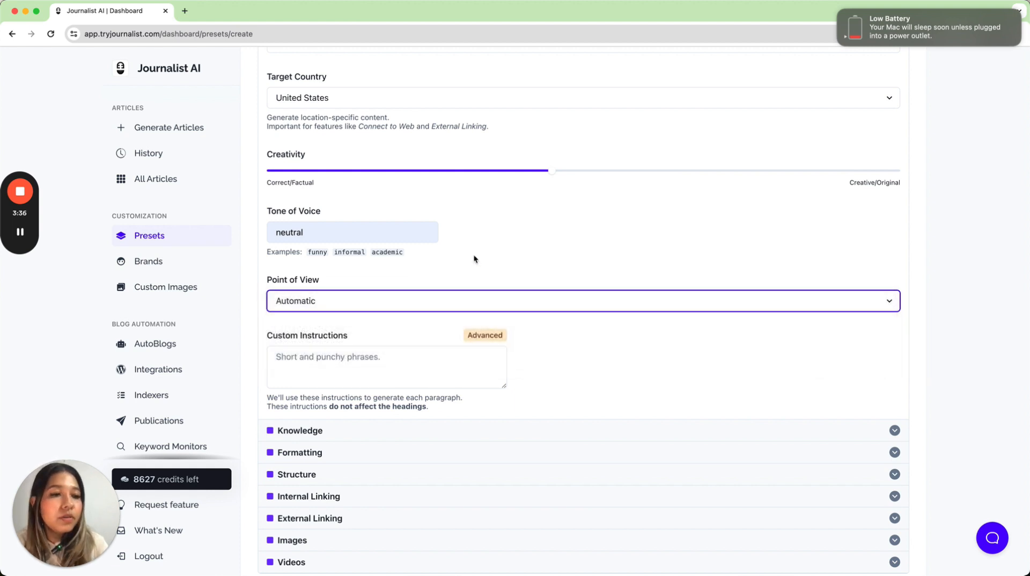
Step: Enter "focus in 1 content format per article" as the preset's custom instructions
{"action": "scroll", "coordinate": [473, 275], "scroll_direction": "down", "scroll_amount": 3}
{"action": "left_click", "coordinate": [407, 298]}
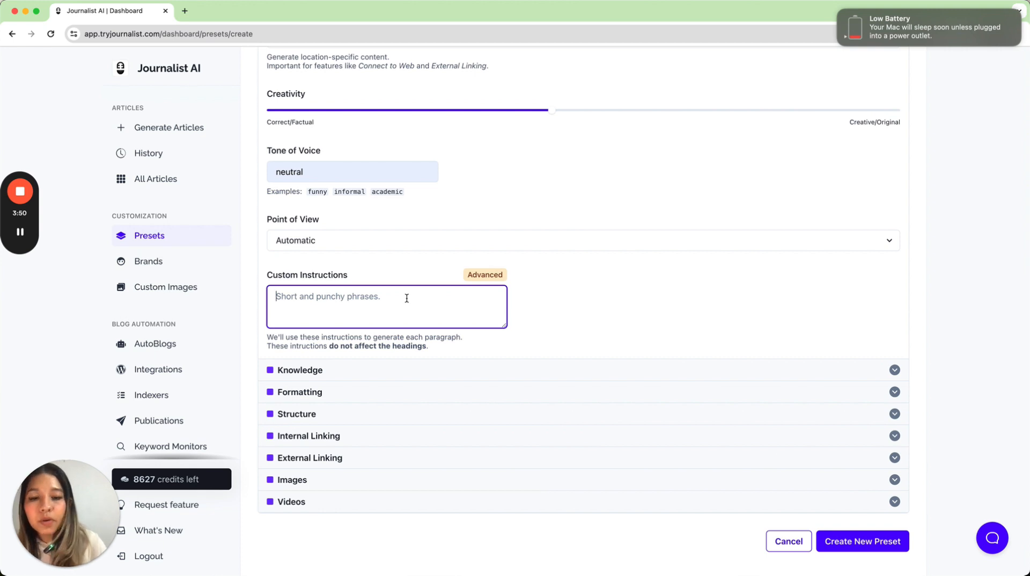
{"action": "type", "text": "fo"}
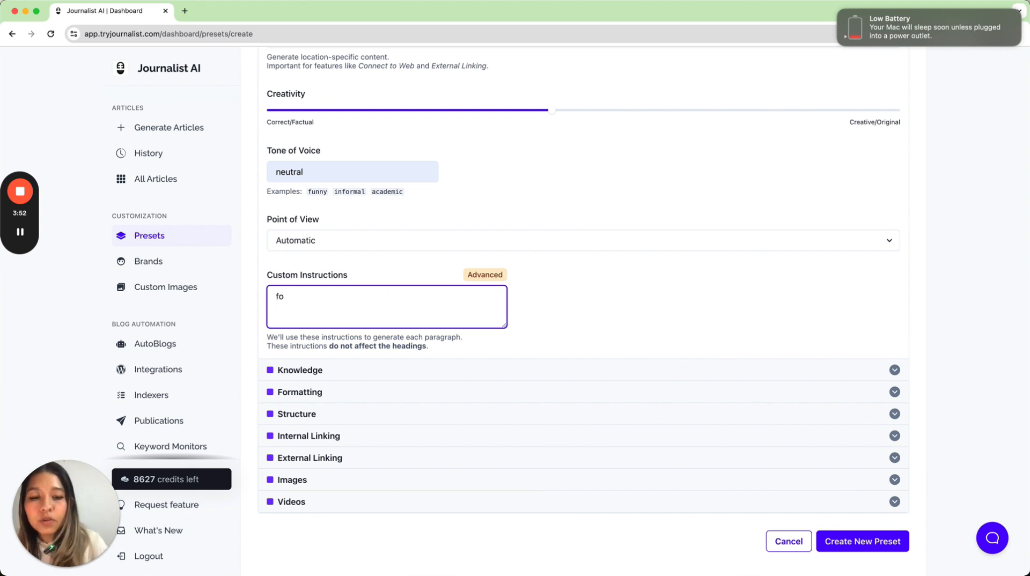
{"action": "type", "text": "cus in 1 co"}
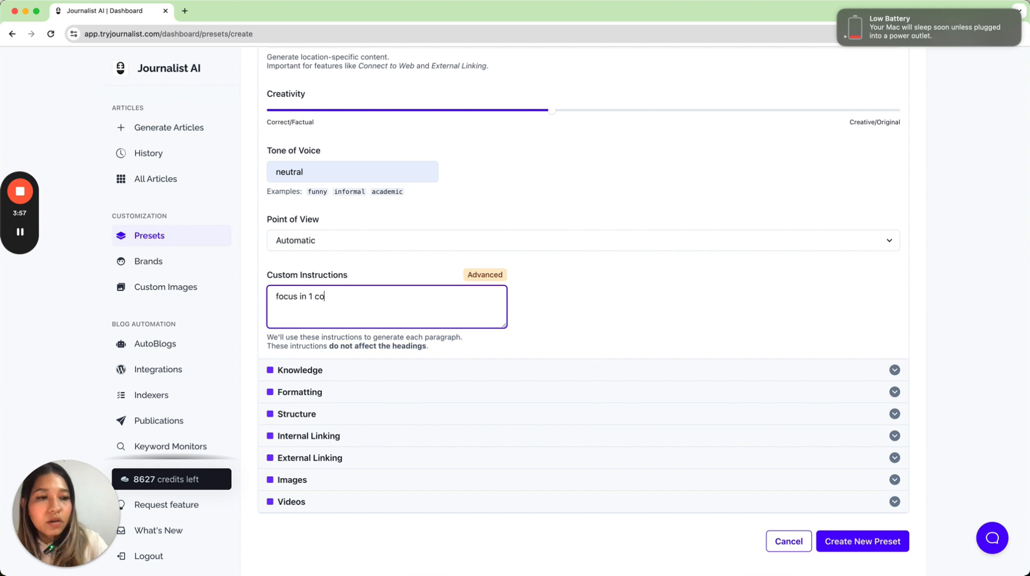
{"action": "type", "text": "ntent format "}
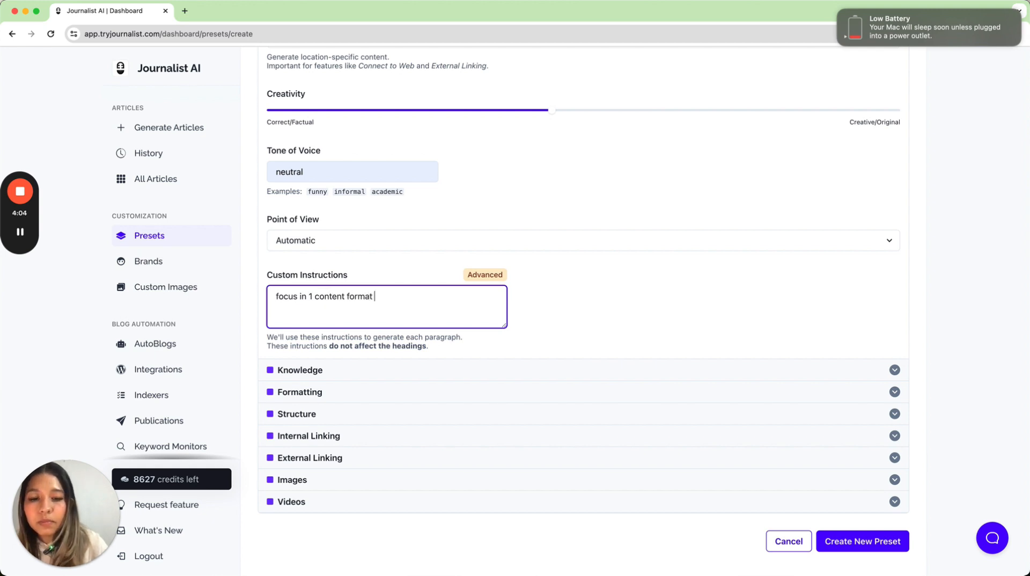
{"action": "type", "text": "per article"}
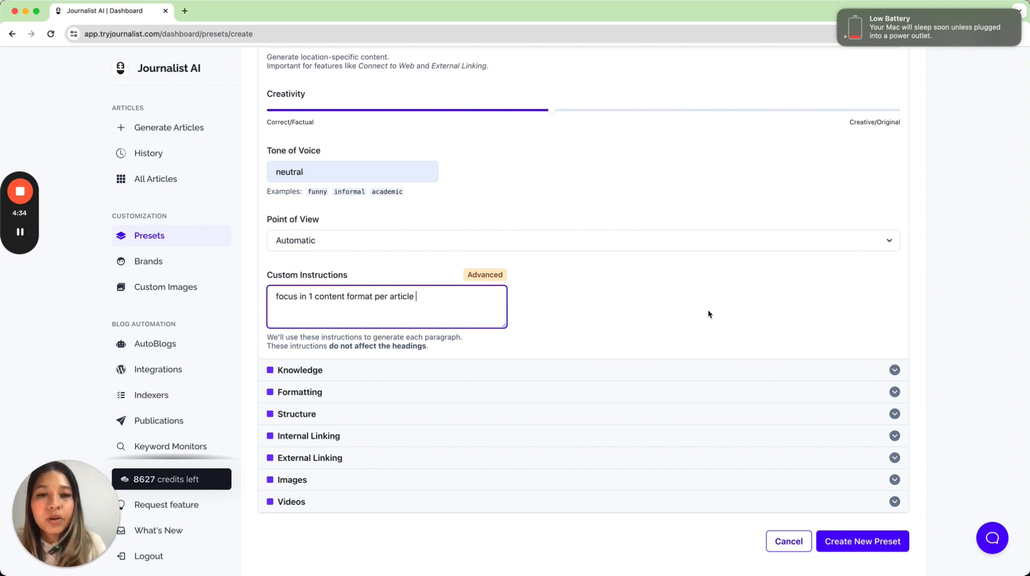
Step: Expand the Knowledge settings and review the Connect to Web and Brand options, leaving Connect to Web disabled
{"action": "scroll", "coordinate": [819, 422], "scroll_direction": "down", "scroll_amount": 2}
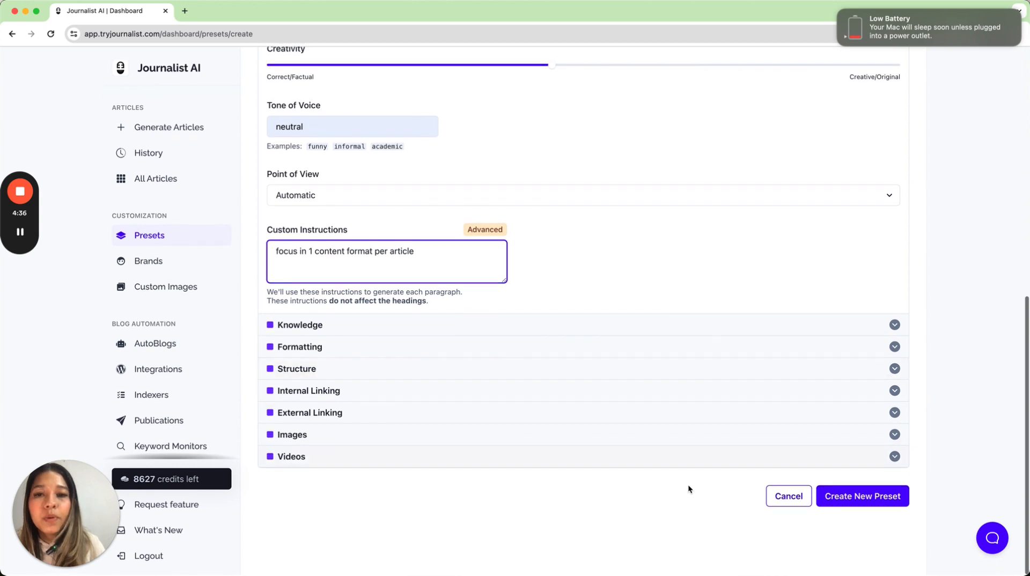
{"action": "left_click", "coordinate": [727, 324]}
{"action": "scroll", "coordinate": [594, 269], "scroll_direction": "down", "scroll_amount": 3}
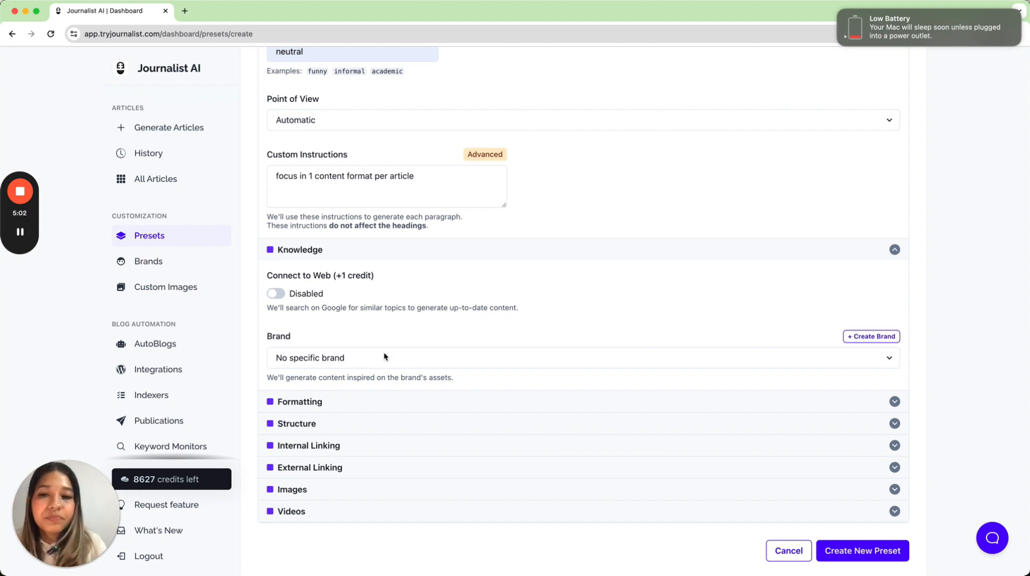
{"action": "left_click", "coordinate": [281, 295]}
{"action": "left_click", "coordinate": [281, 295]}
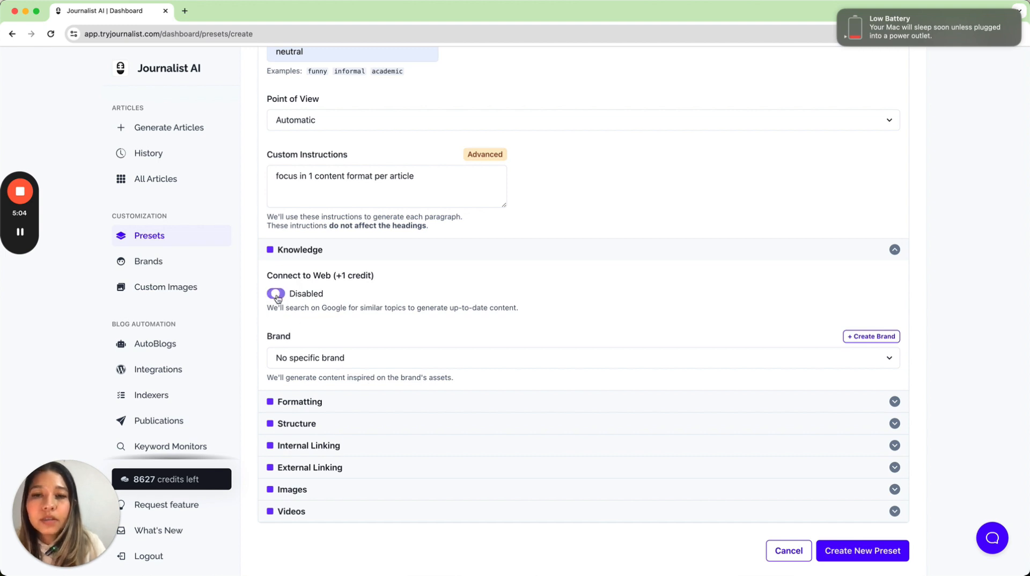
{"action": "scroll", "coordinate": [394, 324], "scroll_direction": "down", "scroll_amount": 2}
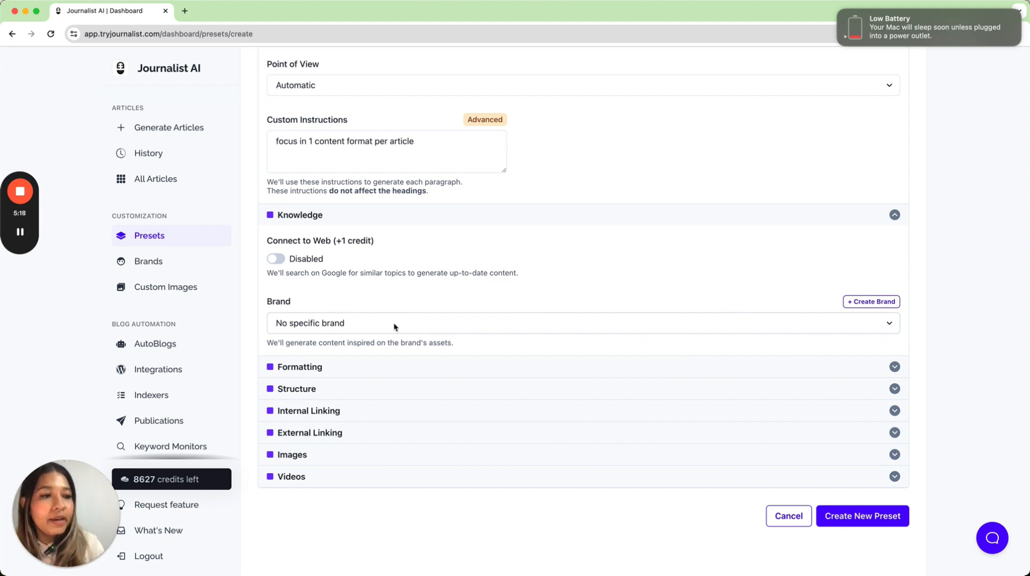
Step: Expand the Formatting settings and review the bold, tables and quotes options
{"action": "scroll", "coordinate": [376, 333], "scroll_direction": "down", "scroll_amount": 2}
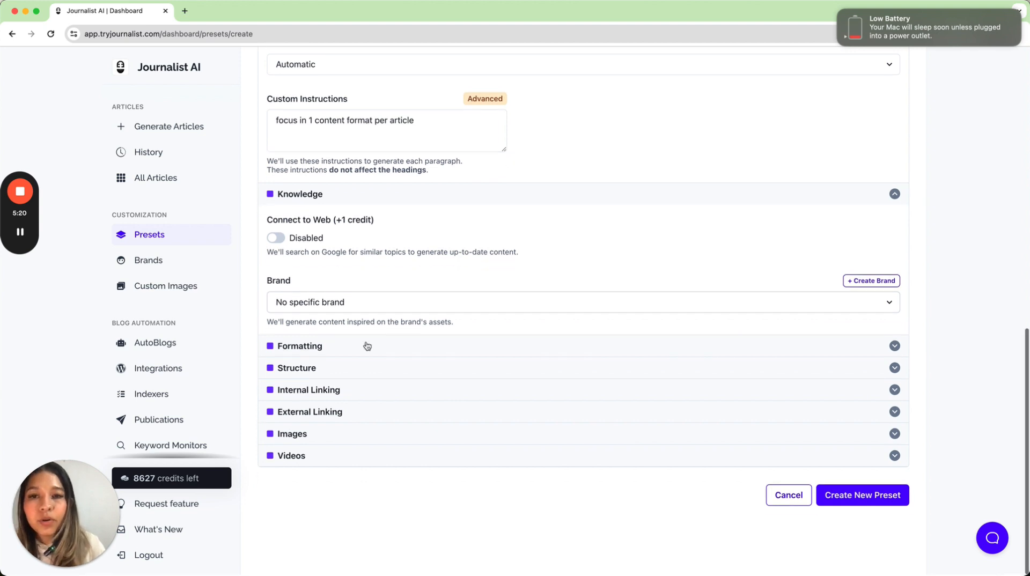
{"action": "left_click", "coordinate": [356, 345]}
{"action": "scroll", "coordinate": [389, 293], "scroll_direction": "down", "scroll_amount": 2}
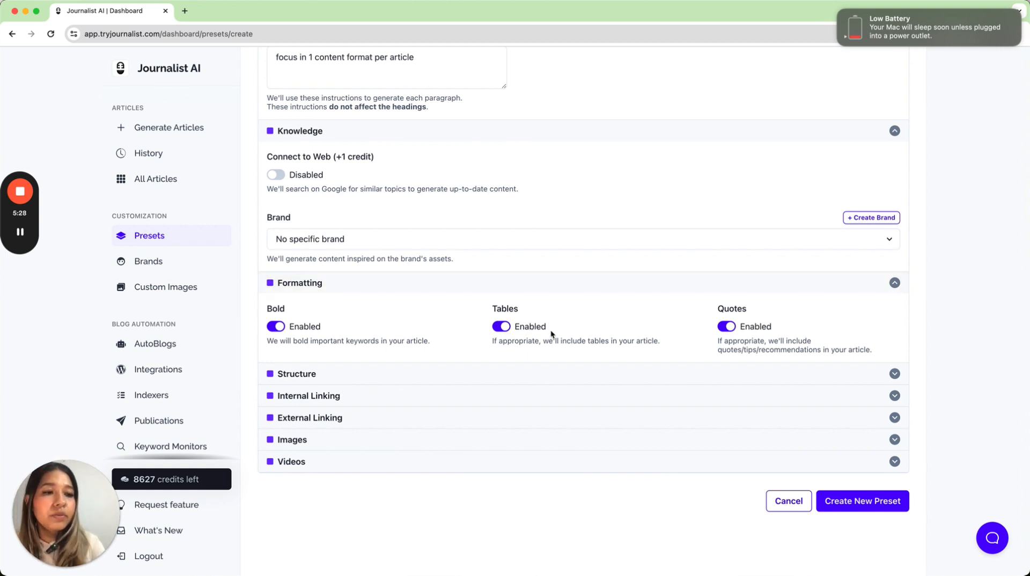
{"action": "scroll", "coordinate": [454, 318], "scroll_direction": "down", "scroll_amount": 1}
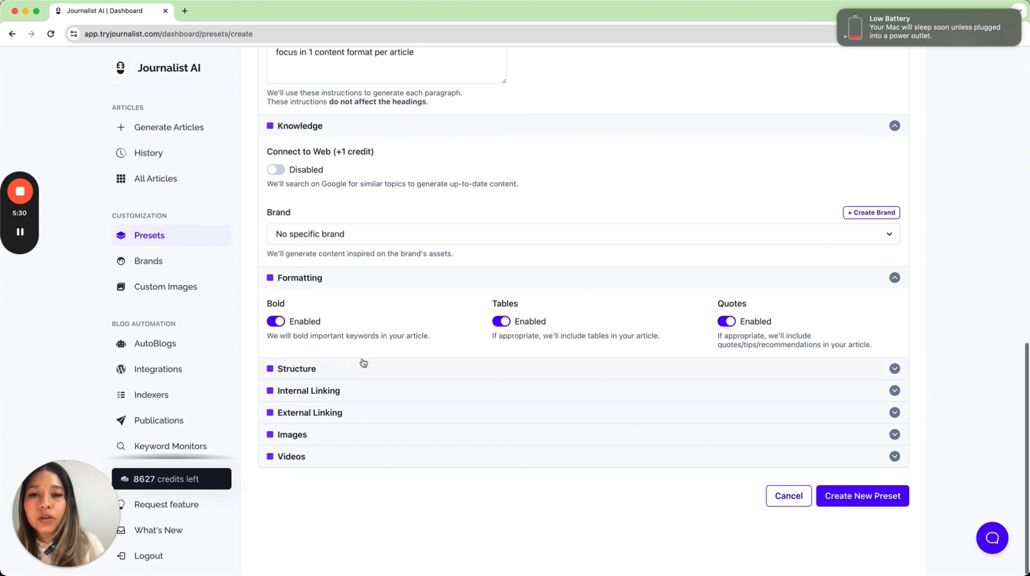
Step: Expand the Structure settings and review the call-to-action, key takeaways, conclusion, FAQs and automated headings options
{"action": "left_click", "coordinate": [349, 371]}
{"action": "scroll", "coordinate": [405, 293], "scroll_direction": "down", "scroll_amount": 2}
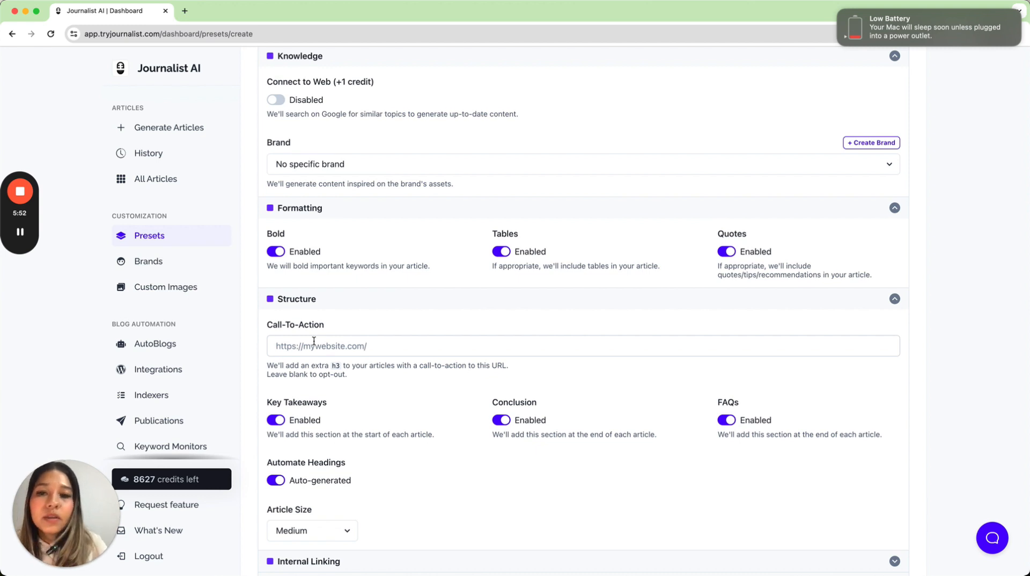
{"action": "scroll", "coordinate": [314, 341], "scroll_direction": "down", "scroll_amount": 2}
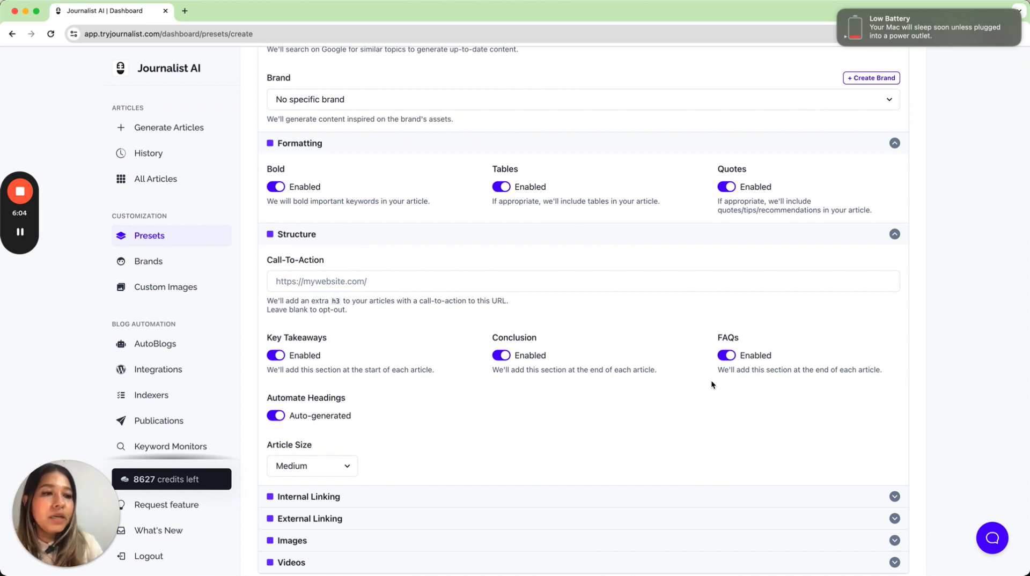
{"action": "scroll", "coordinate": [711, 381], "scroll_direction": "down", "scroll_amount": 3}
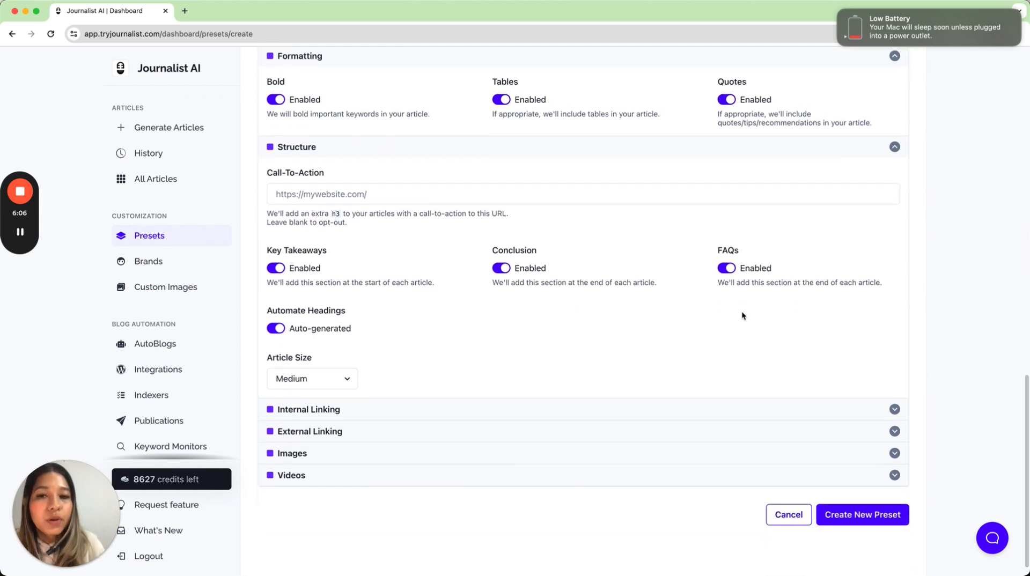
{"action": "scroll", "coordinate": [542, 329], "scroll_direction": "down", "scroll_amount": 1}
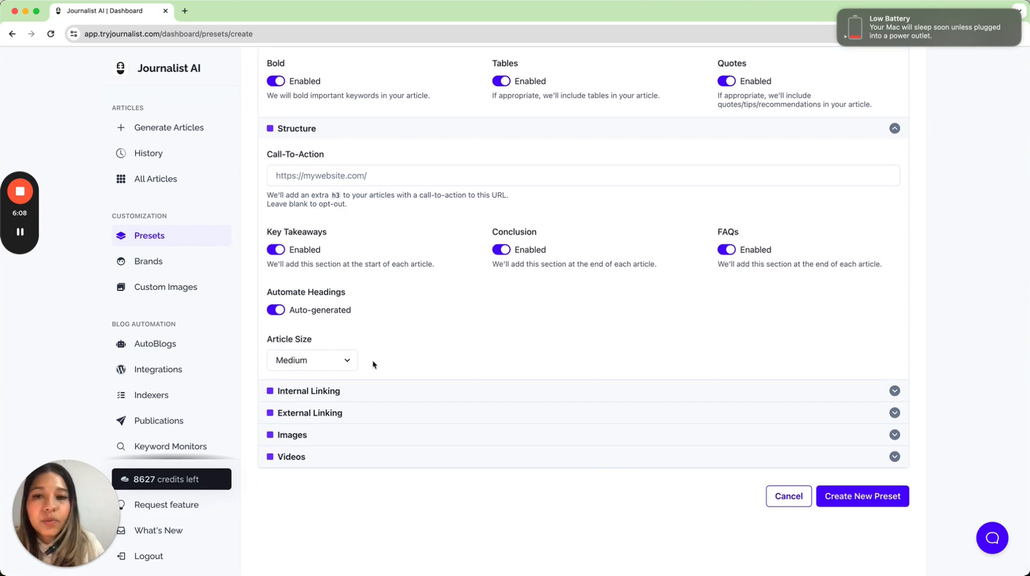
Step: Review the available article sizes, keeping Medium selected
{"action": "left_click", "coordinate": [318, 357]}
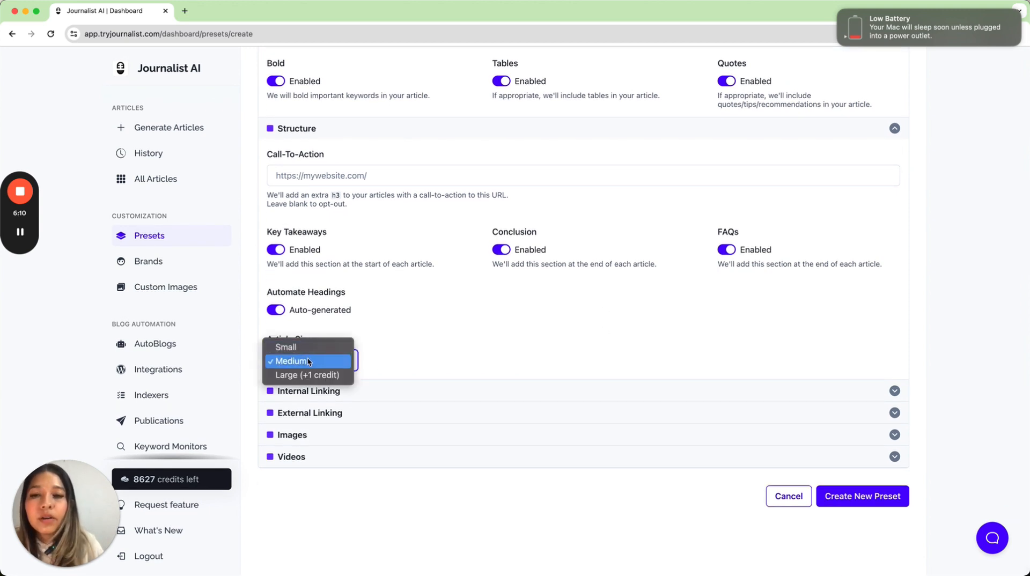
{"action": "left_click", "coordinate": [417, 369]}
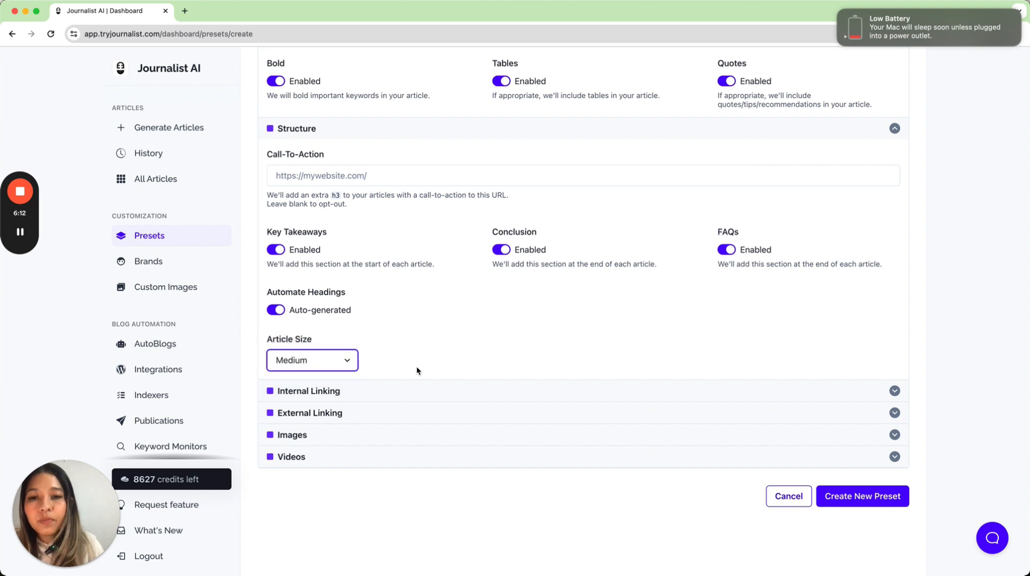
{"action": "left_click", "coordinate": [329, 355]}
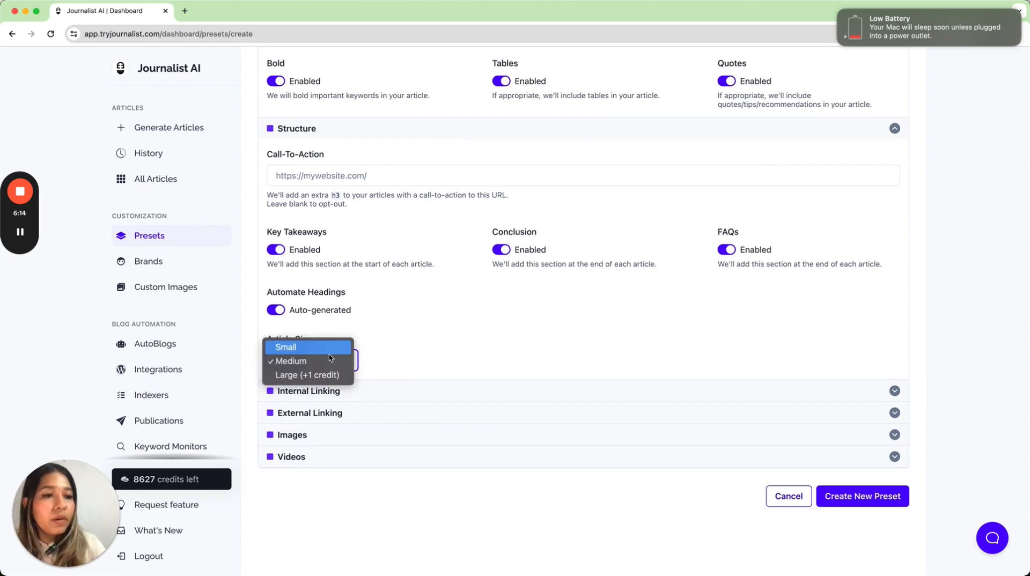
{"action": "left_click", "coordinate": [330, 360]}
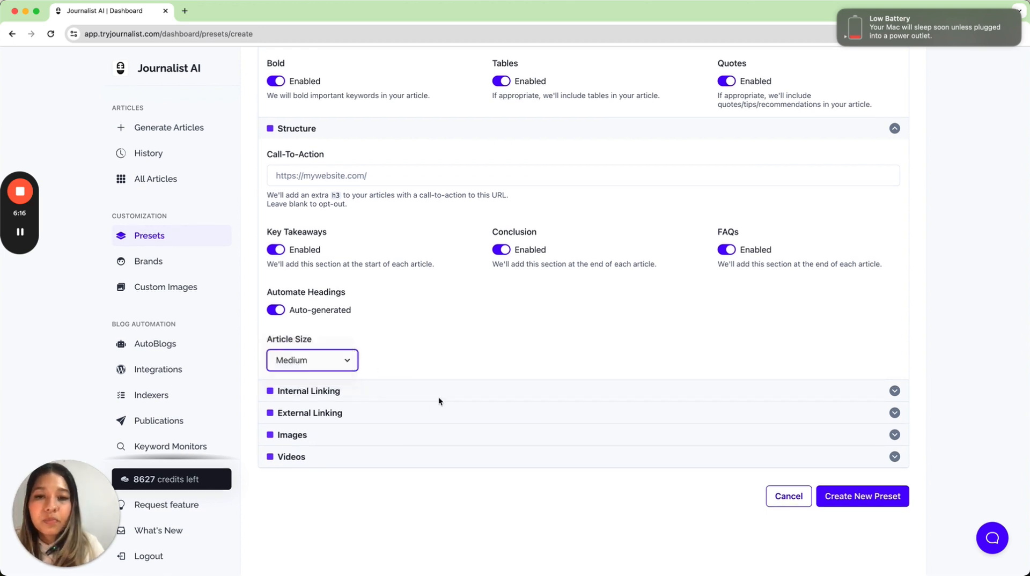
Step: Expand the Internal Linking settings and raise the link density to a little over a third of its range
{"action": "left_click", "coordinate": [467, 391]}
{"action": "scroll", "coordinate": [466, 318], "scroll_direction": "down", "scroll_amount": 3}
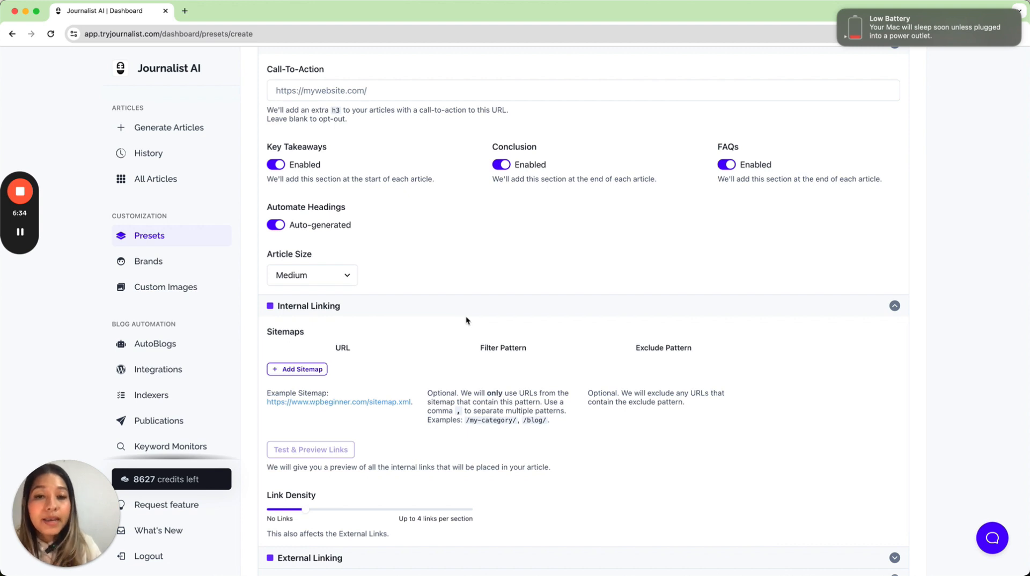
{"action": "scroll", "coordinate": [465, 319], "scroll_direction": "down", "scroll_amount": 3}
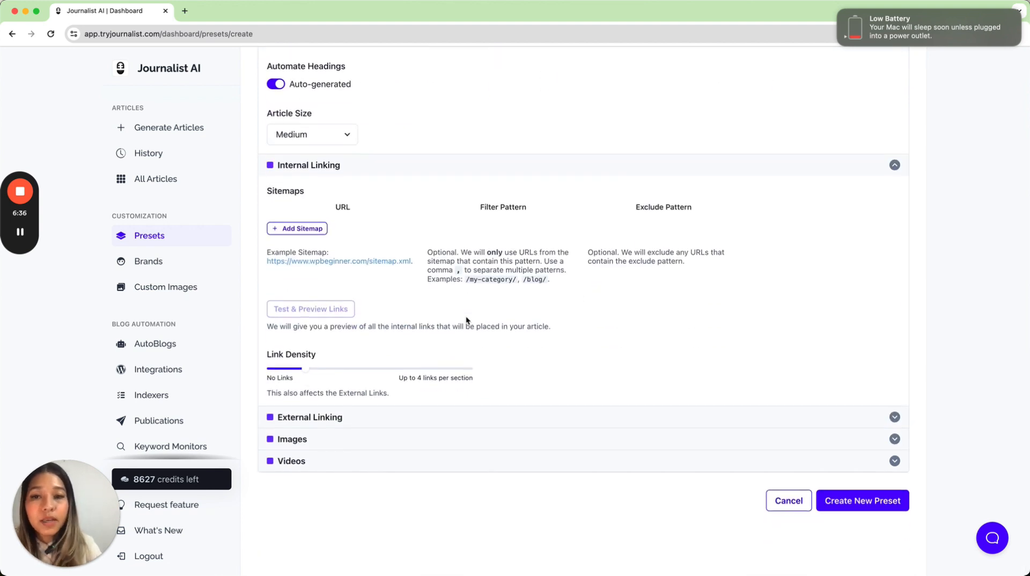
{"action": "mouse_move", "coordinate": [307, 374]}
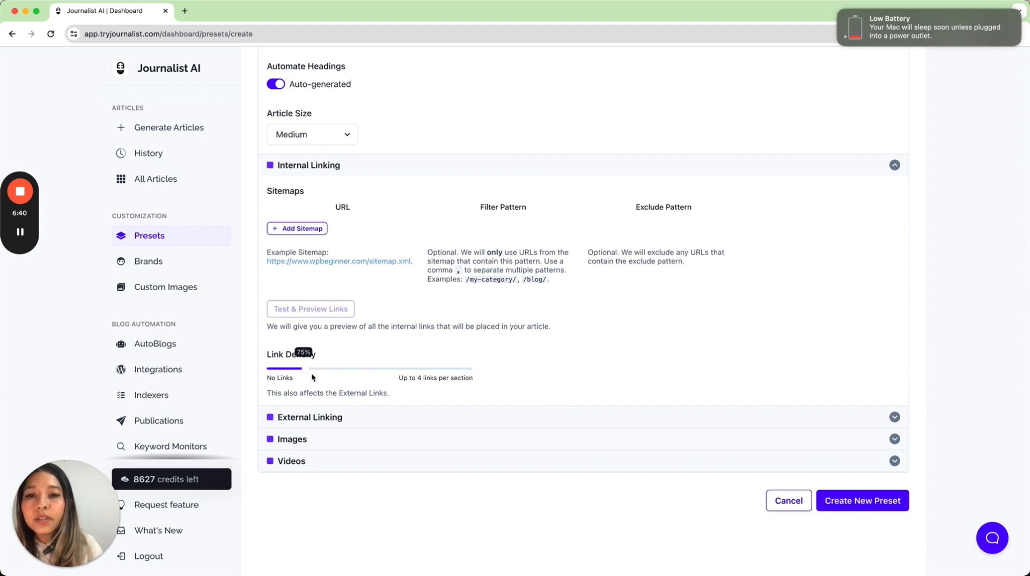
{"action": "left_click_drag", "start_coordinate": [306, 374], "coordinate": [460, 374]}
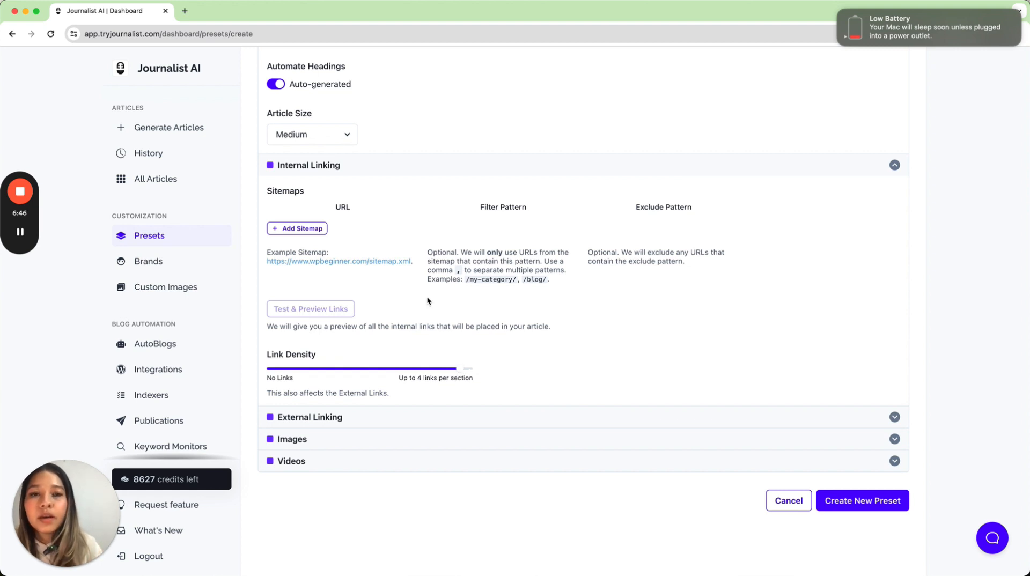
{"action": "scroll", "coordinate": [428, 298], "scroll_direction": "down", "scroll_amount": 1}
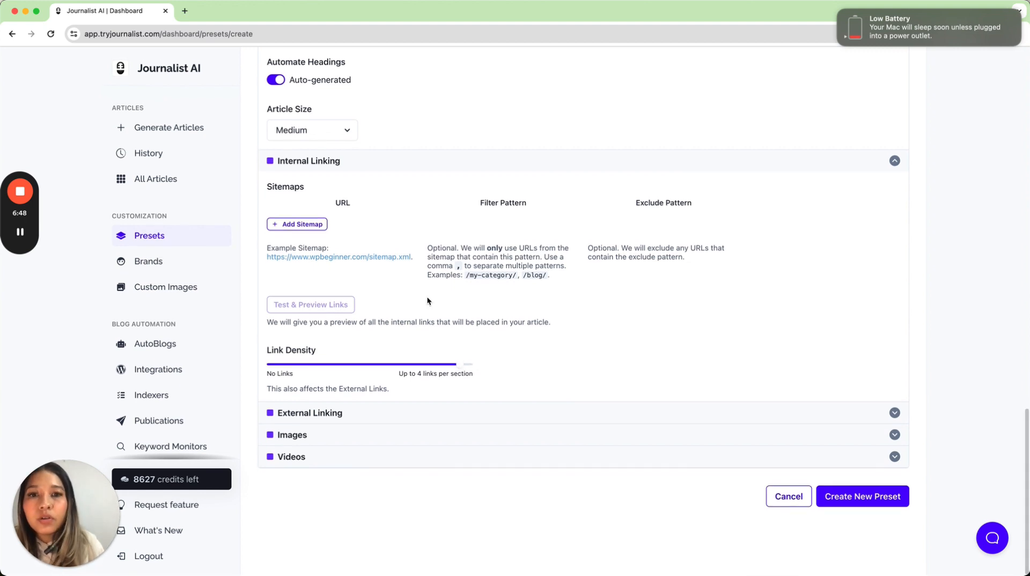
{"action": "mouse_move", "coordinate": [461, 364]}
{"action": "left_click_drag", "start_coordinate": [458, 367], "coordinate": [345, 366]}
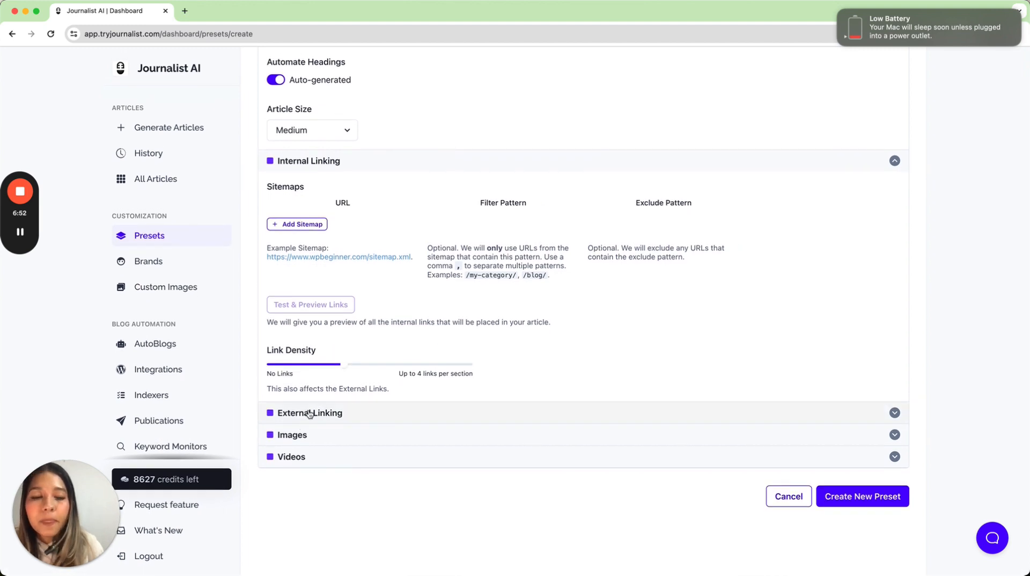
Step: Expand the External Linking settings and review the included links and automatic external links options
{"action": "left_click", "coordinate": [287, 414]}
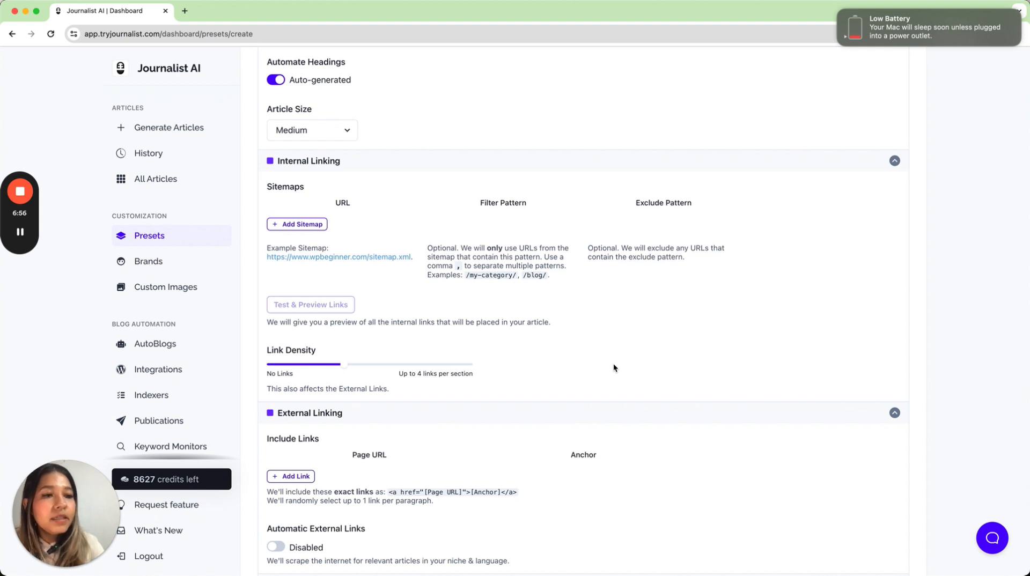
{"action": "scroll", "coordinate": [376, 453], "scroll_direction": "down", "scroll_amount": 2}
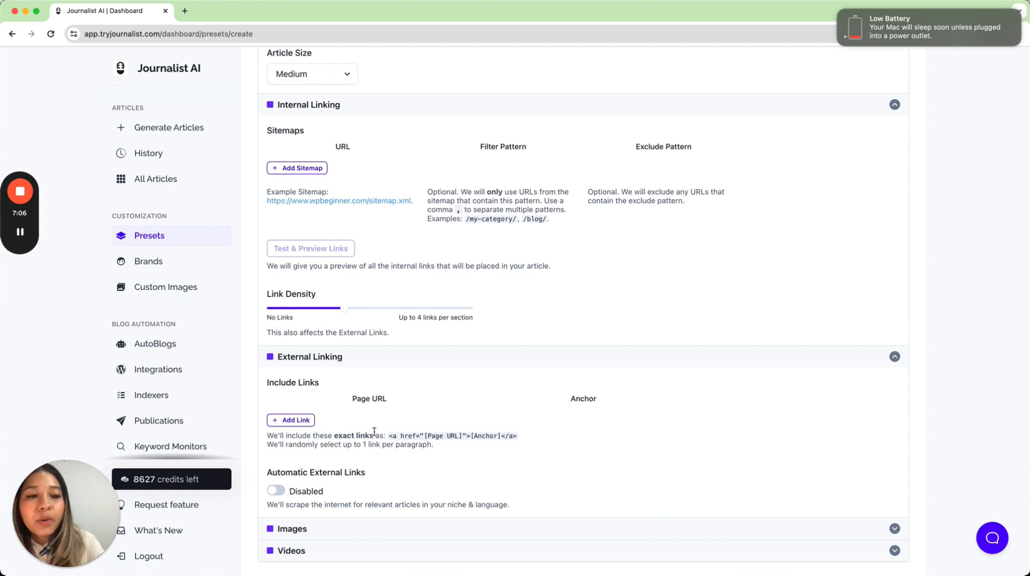
{"action": "scroll", "coordinate": [375, 430], "scroll_direction": "down", "scroll_amount": 3}
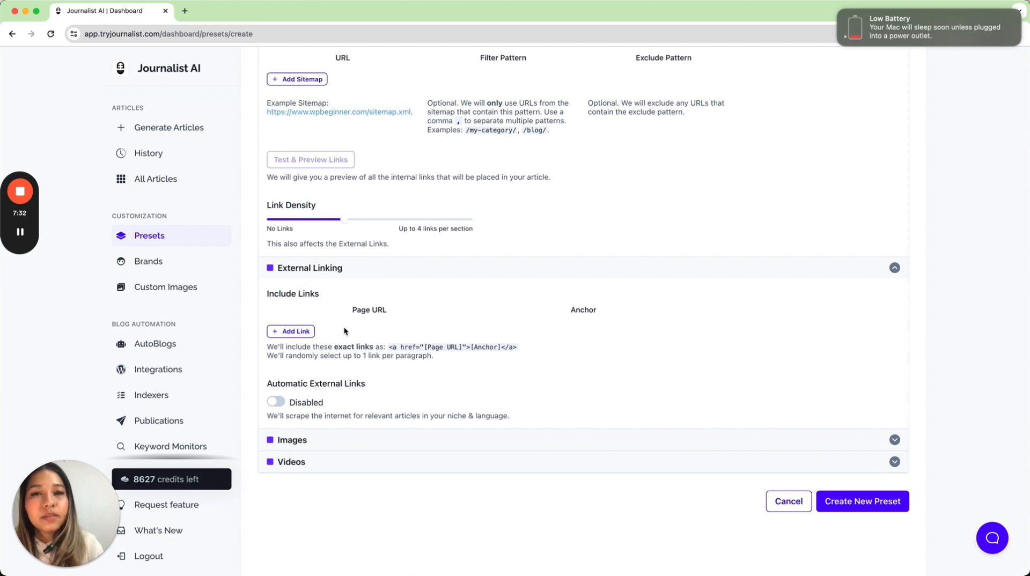
{"action": "scroll", "coordinate": [343, 327], "scroll_direction": "down", "scroll_amount": 1}
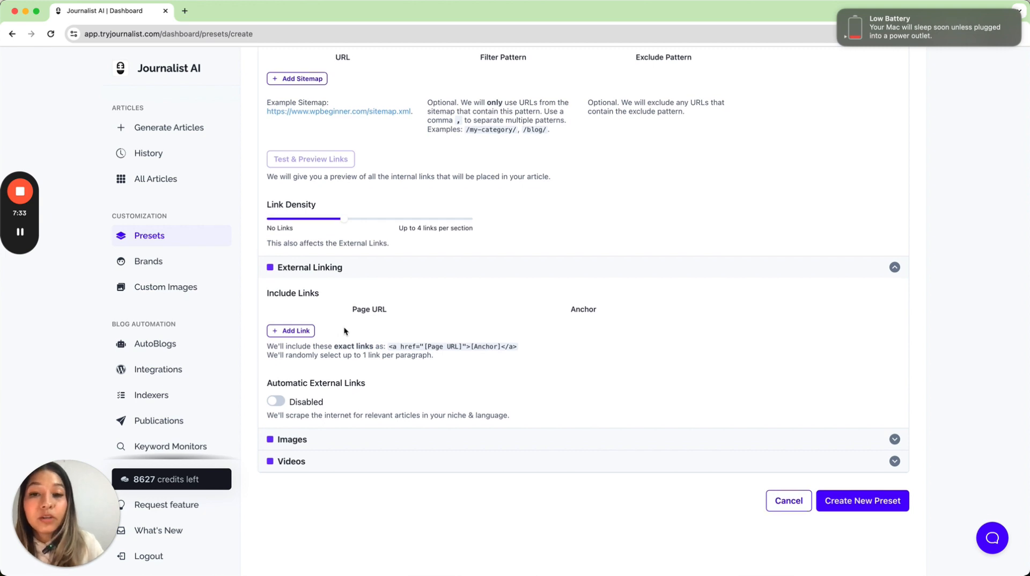
Step: Expand the Images settings and review the available image providers, keeping Stock Images selected
{"action": "left_click", "coordinate": [316, 439]}
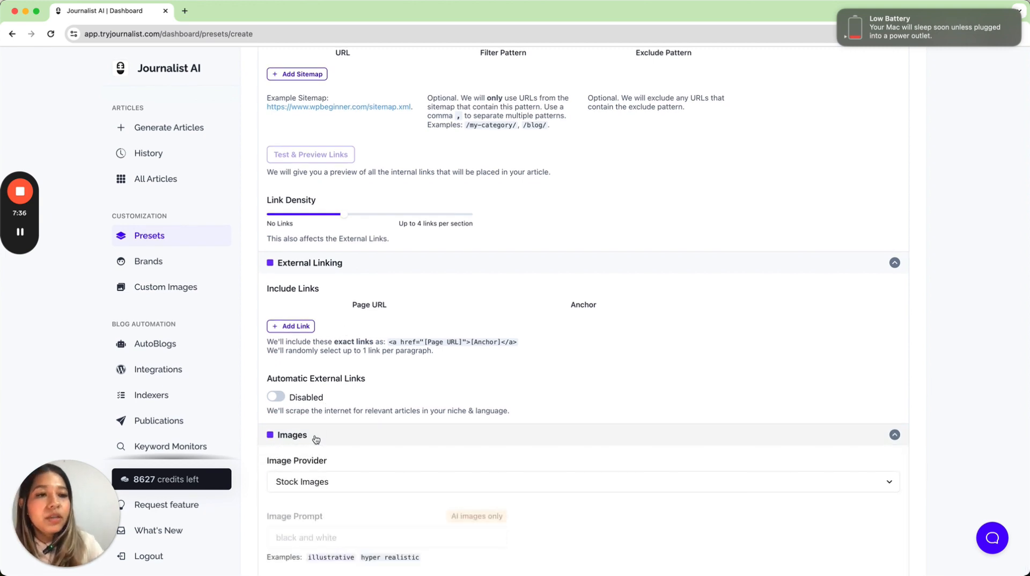
{"action": "scroll", "coordinate": [315, 437], "scroll_direction": "down", "scroll_amount": 1}
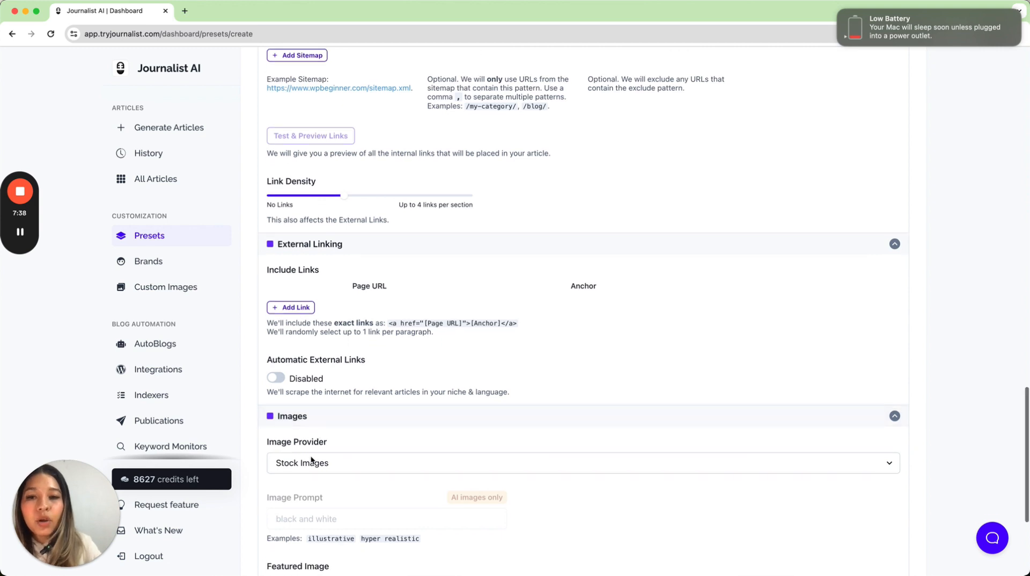
{"action": "left_click", "coordinate": [311, 462]}
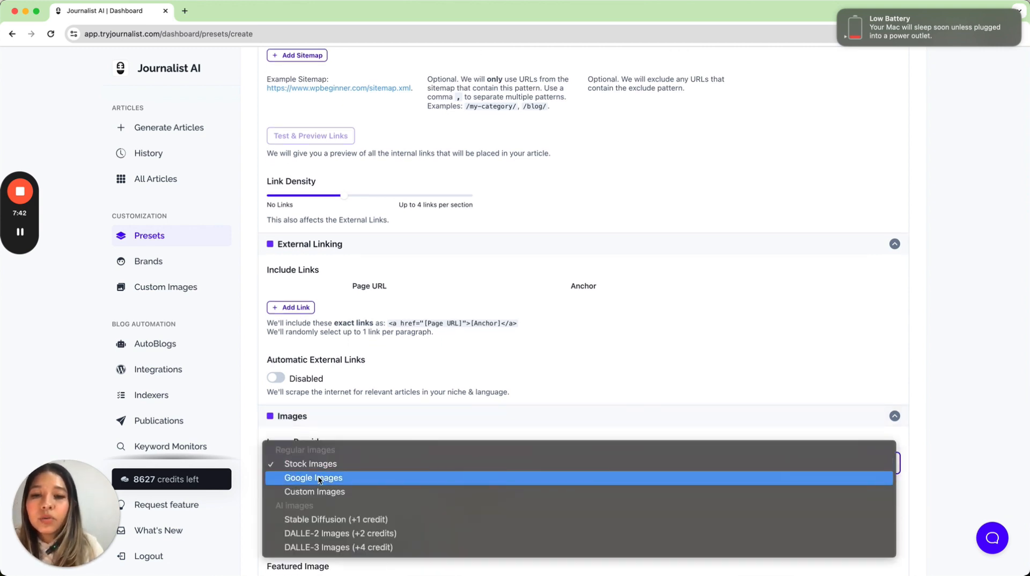
{"action": "left_click", "coordinate": [437, 425]}
{"action": "scroll", "coordinate": [437, 426], "scroll_direction": "down", "scroll_amount": 2}
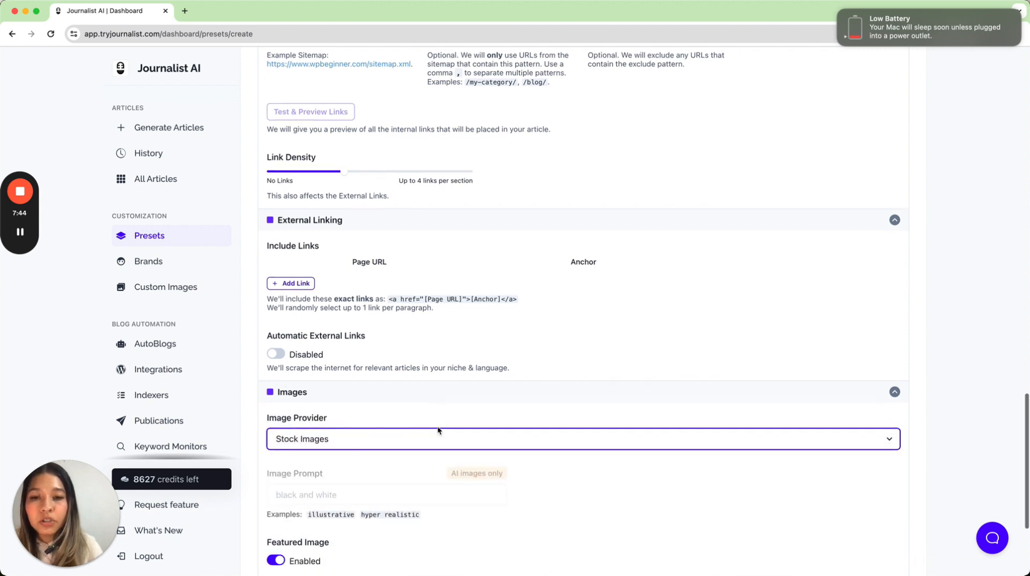
{"action": "left_click", "coordinate": [398, 410]}
{"action": "left_click", "coordinate": [340, 465]}
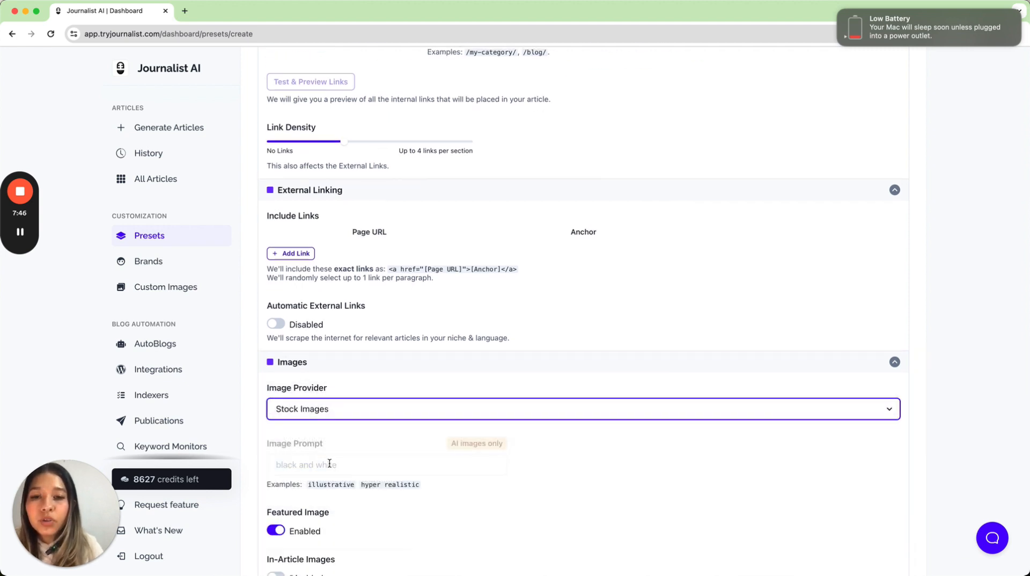
Step: Set the image provider to Stable Diffusion (+1 credit) and place the cursor in the image prompt field
{"action": "scroll", "coordinate": [350, 409], "scroll_direction": "down", "scroll_amount": 4}
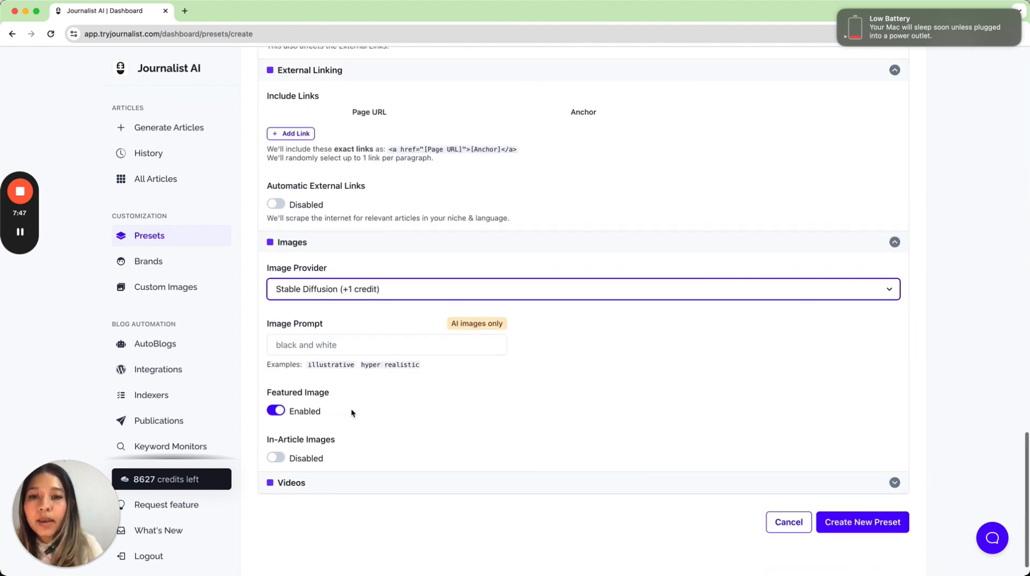
{"action": "left_click", "coordinate": [359, 292]}
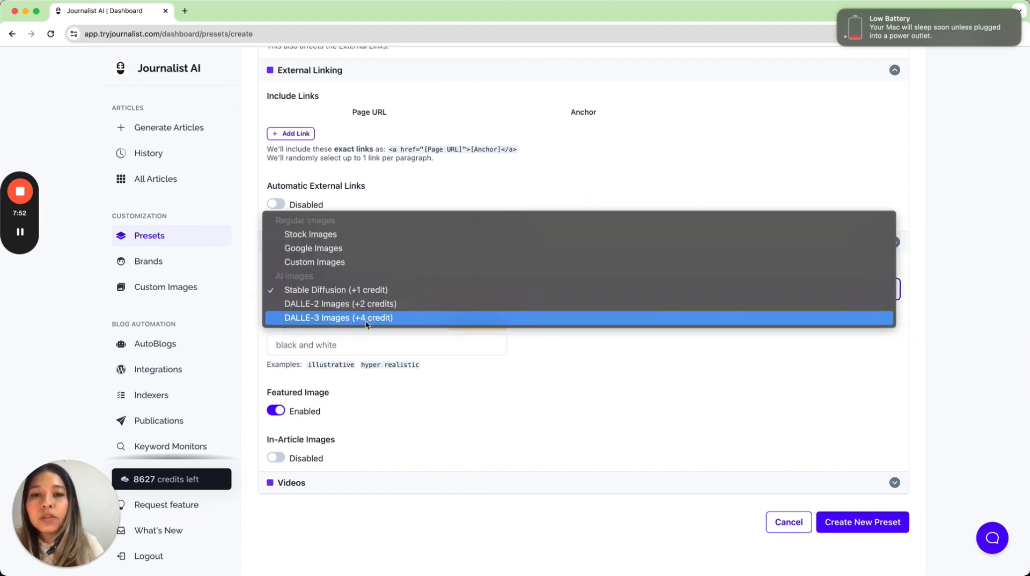
{"action": "left_click", "coordinate": [318, 348]}
{"action": "left_click", "coordinate": [302, 346]}
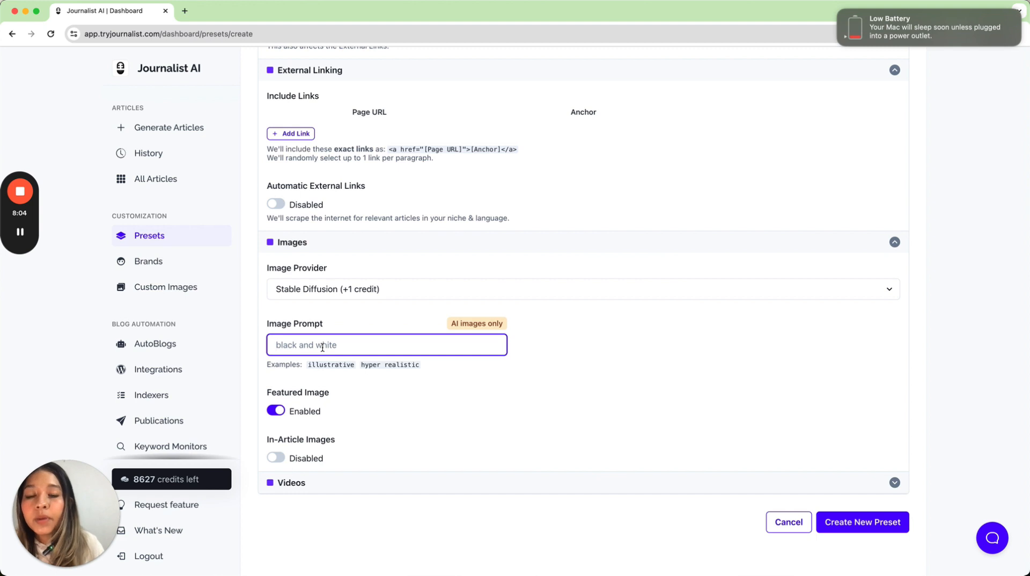
Step: Expand the Videos settings to review the YouTube options, leaving them unchanged, and create the new preset
{"action": "scroll", "coordinate": [329, 379], "scroll_direction": "down", "scroll_amount": 1}
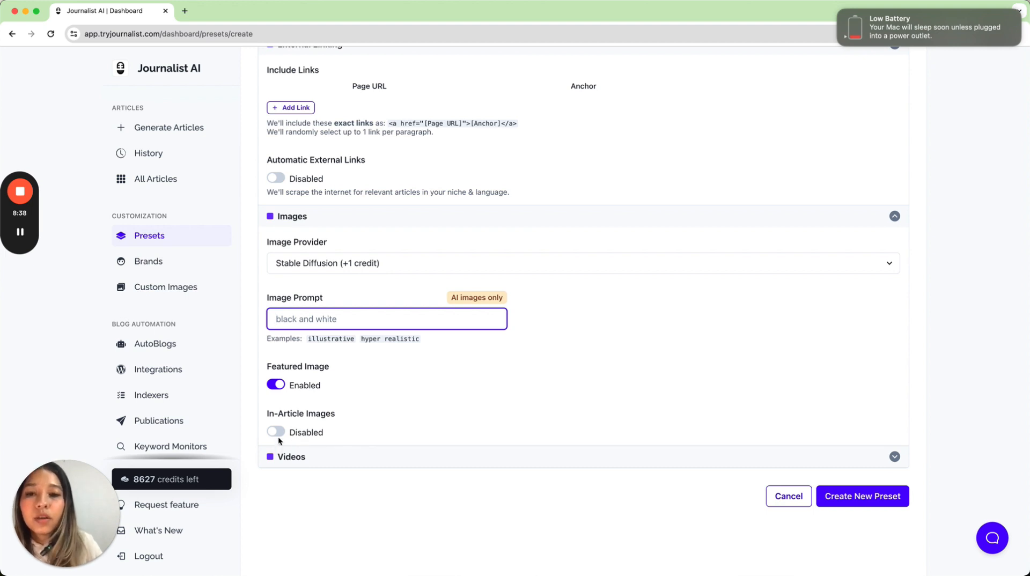
{"action": "left_click", "coordinate": [310, 458]}
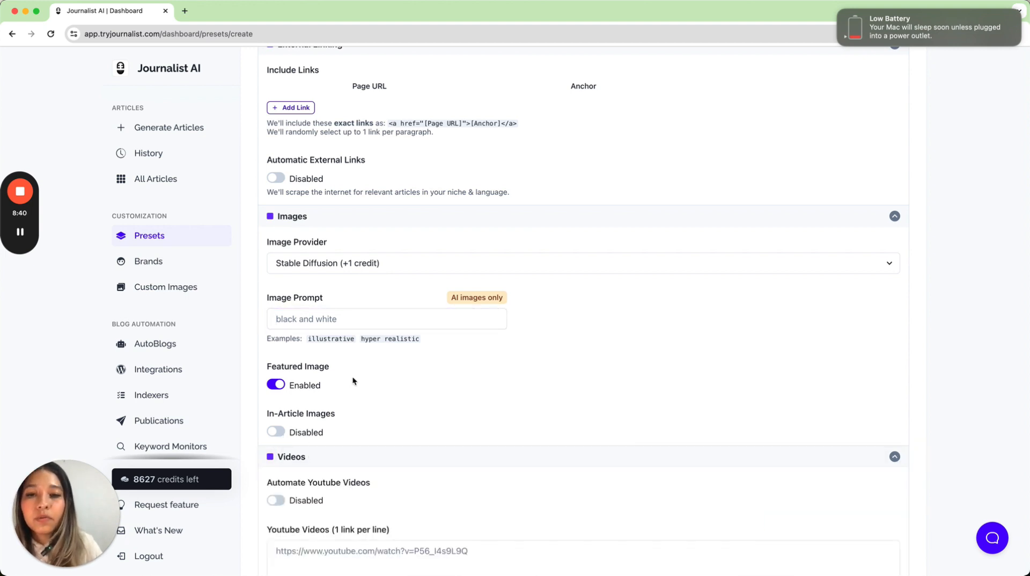
{"action": "scroll", "coordinate": [353, 376], "scroll_direction": "down", "scroll_amount": 5}
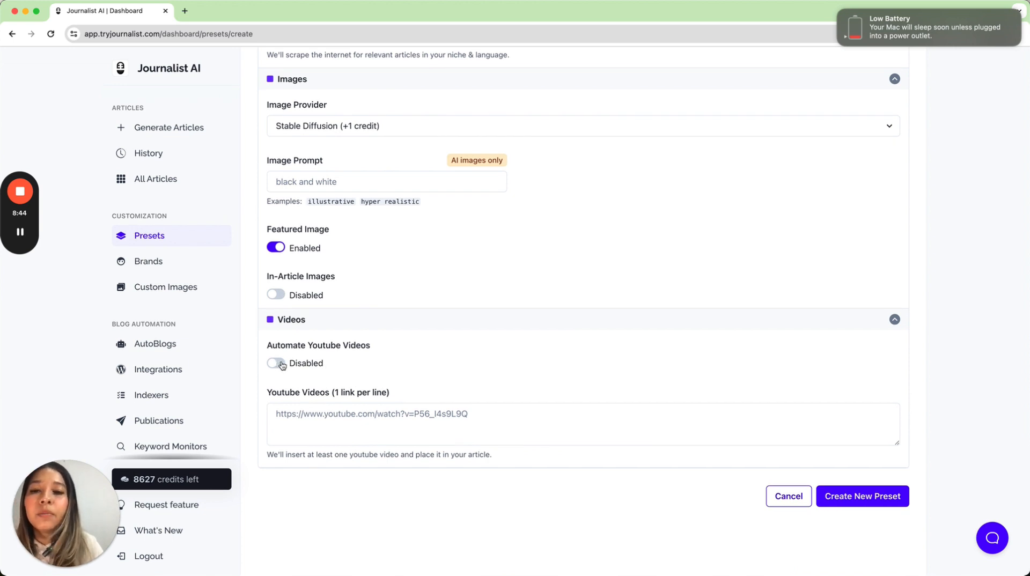
{"action": "left_click", "coordinate": [282, 414]}
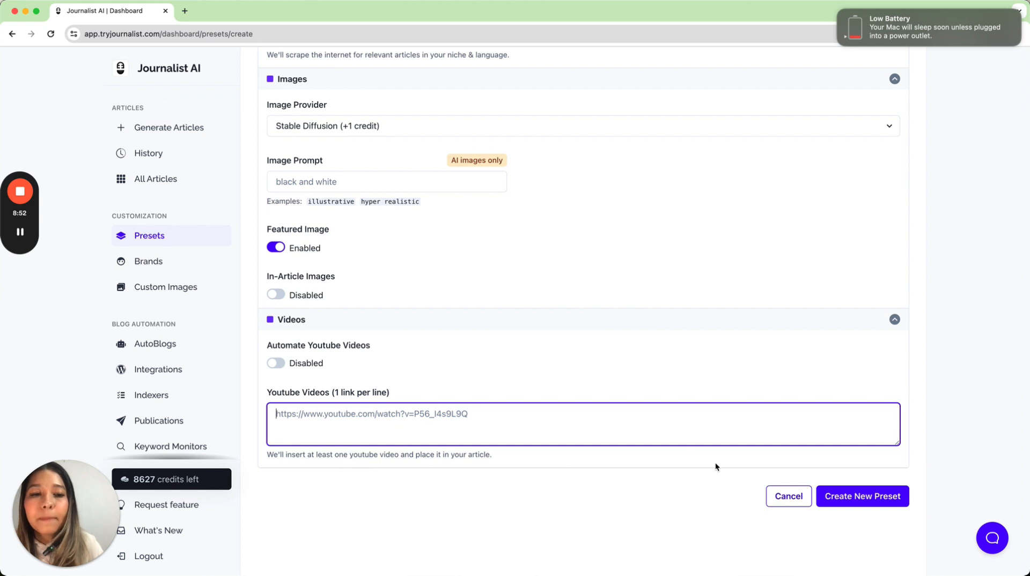
{"action": "left_click", "coordinate": [870, 503]}
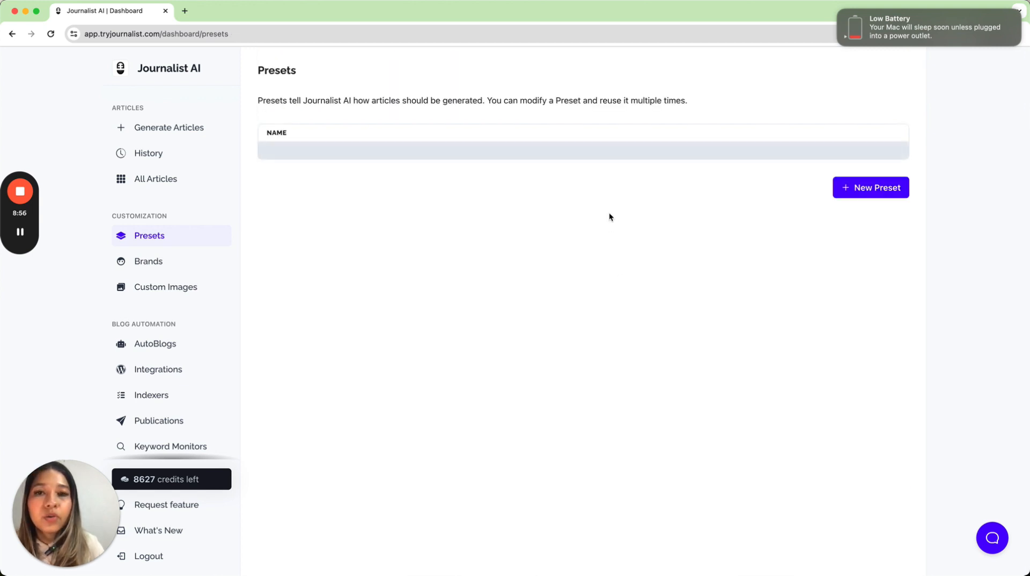
Step: Open Simply Artificial Preset 2 from the presets list and review its settings
{"action": "scroll", "coordinate": [610, 218], "scroll_direction": "down", "scroll_amount": 3}
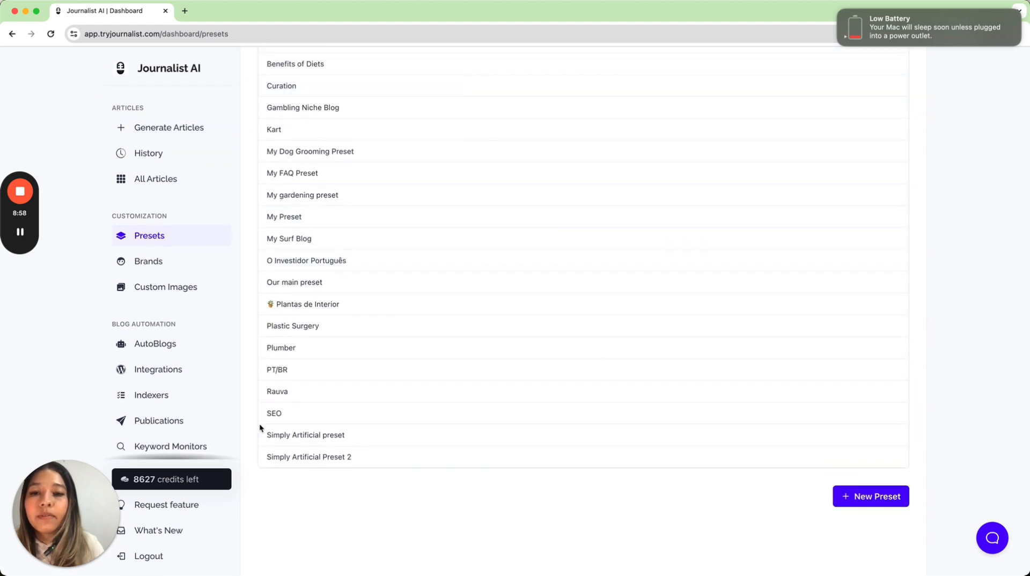
{"action": "left_click", "coordinate": [284, 457]}
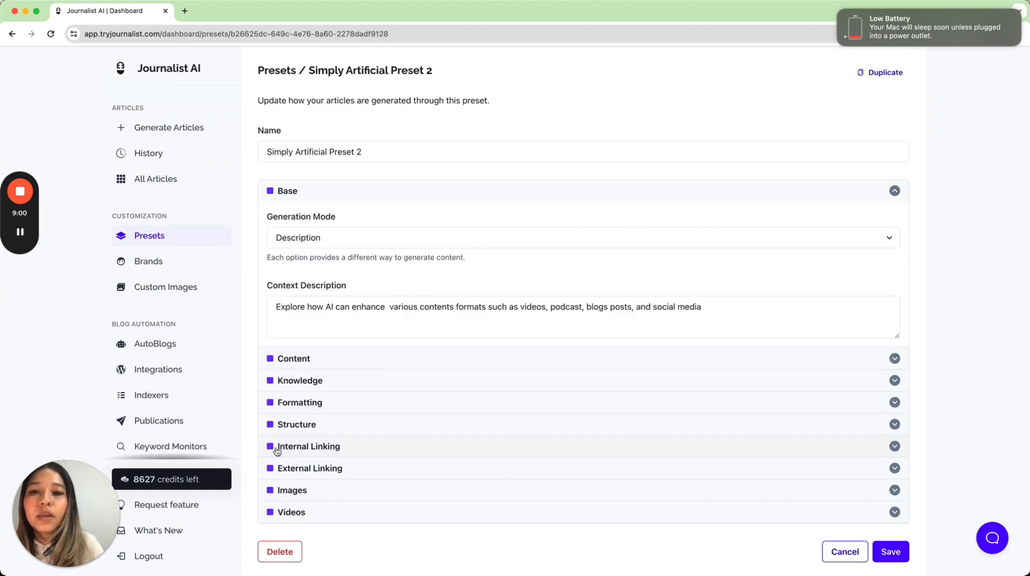
{"action": "scroll", "coordinate": [370, 160], "scroll_direction": "down", "scroll_amount": 2}
{"action": "scroll", "coordinate": [370, 160], "scroll_direction": "up", "scroll_amount": 2}
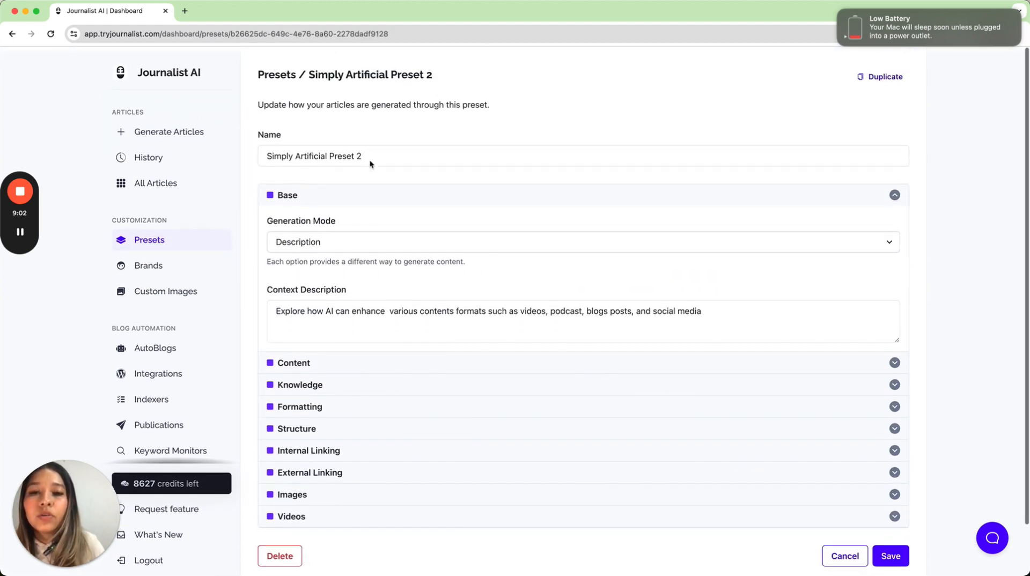